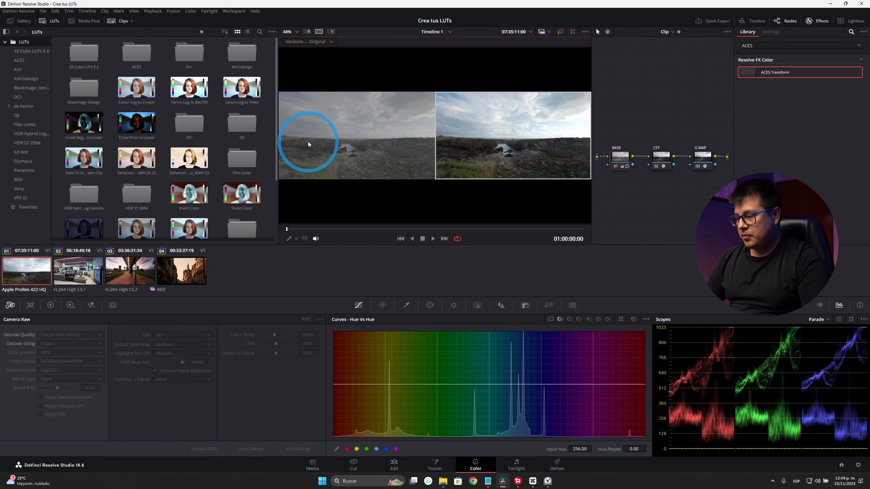
Compare the original and graded versions of the four timeline clips side by side in the enlarged viewer.
{"action": "key", "text": "alt+f"}
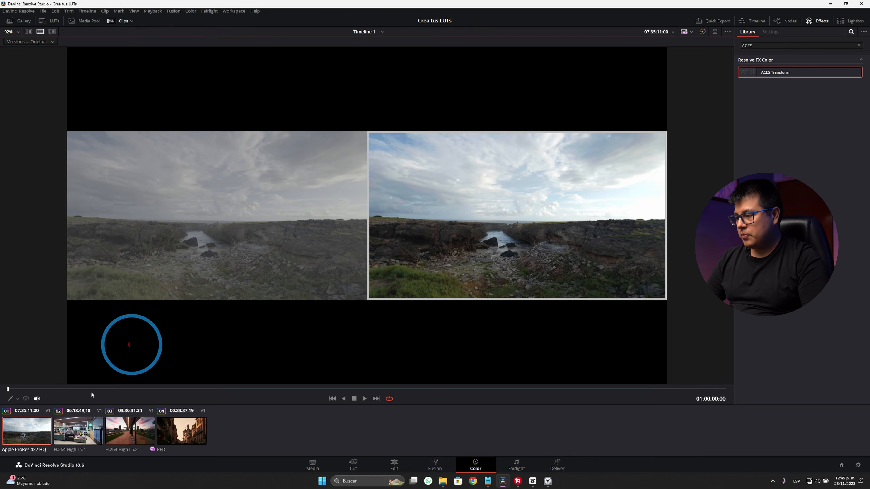
{"action": "key", "text": "Down"}
{"action": "key", "text": "Up"}
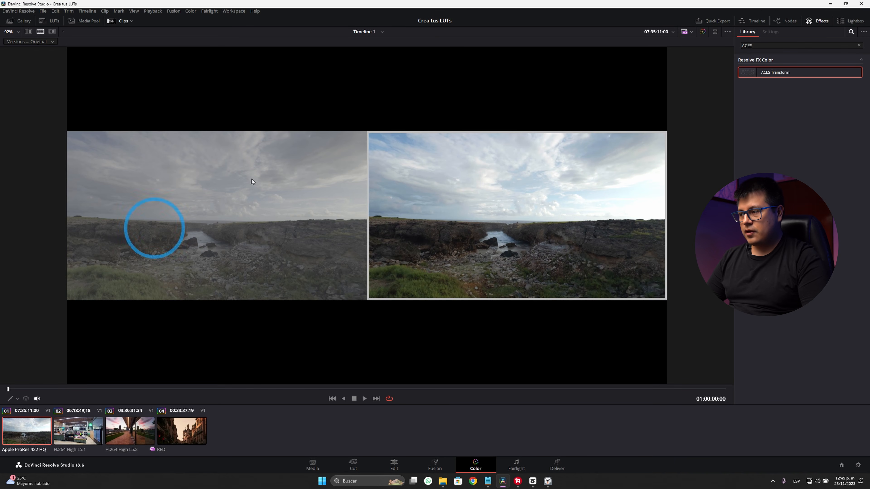
{"action": "key", "text": "Down"}
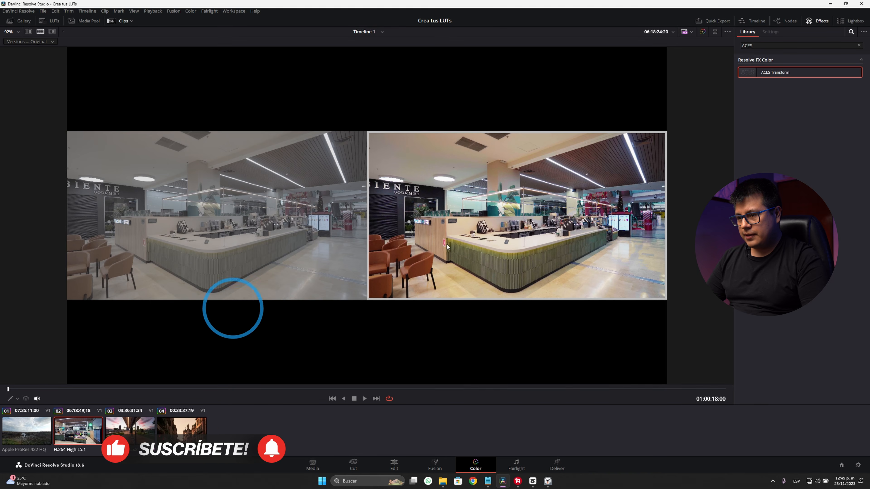
{"action": "key", "text": "Down"}
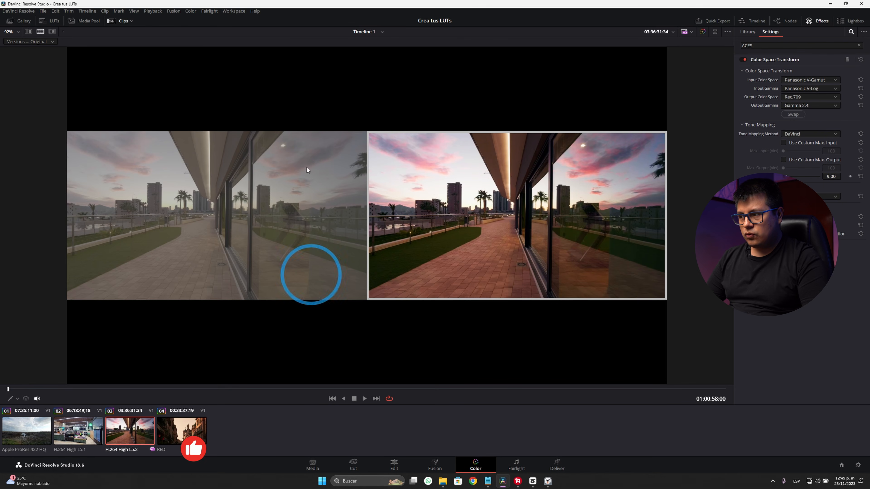
{"action": "left_click", "coordinate": [192, 432]}
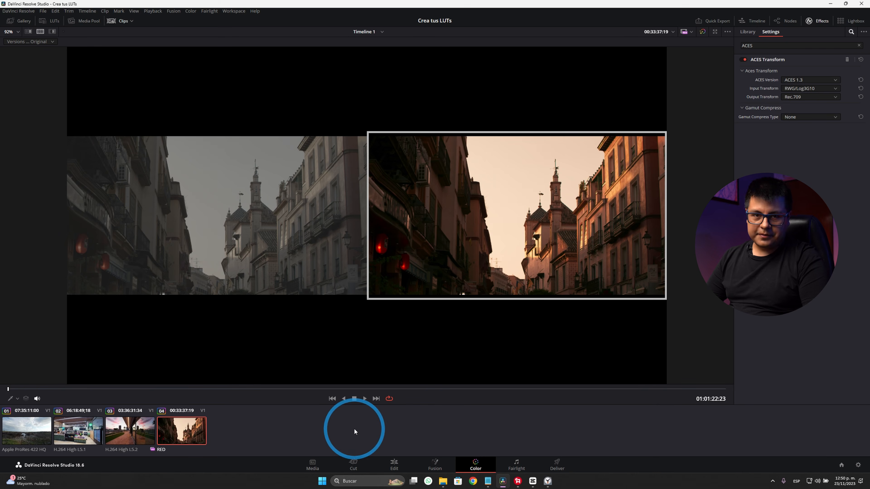
{"action": "left_click", "coordinate": [30, 431]}
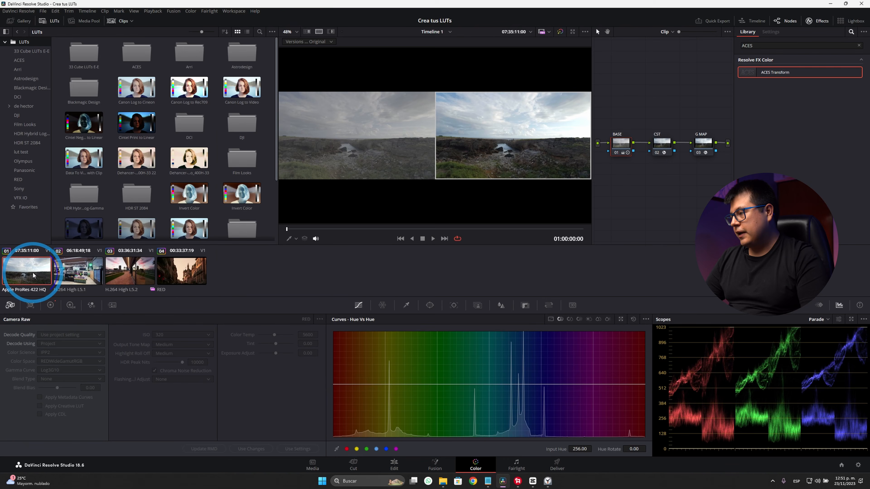
Bring up the Generate LUT option for the second clip.
{"action": "right_click", "coordinate": [33, 275]}
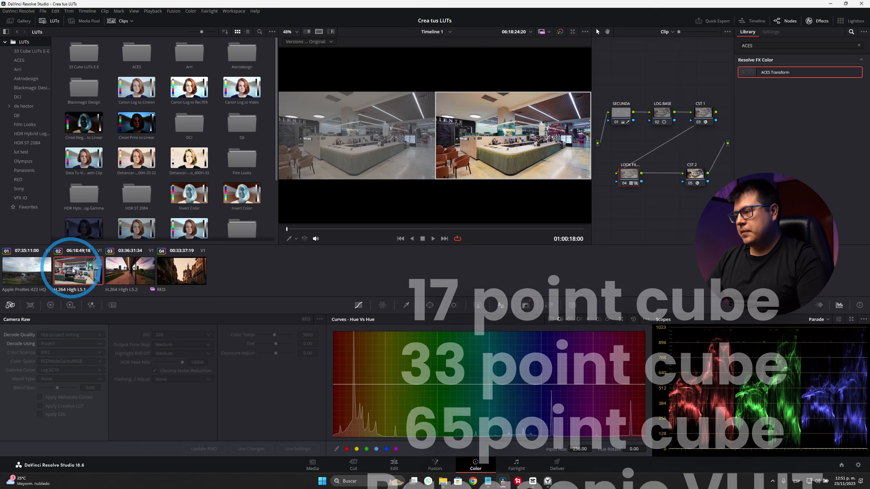
{"action": "right_click", "coordinate": [77, 263]}
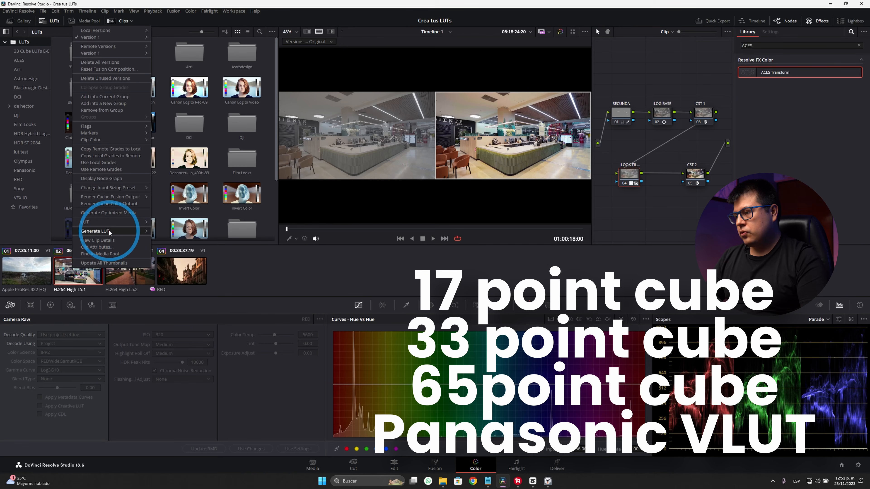
{"action": "mouse_move", "coordinate": [109, 230]}
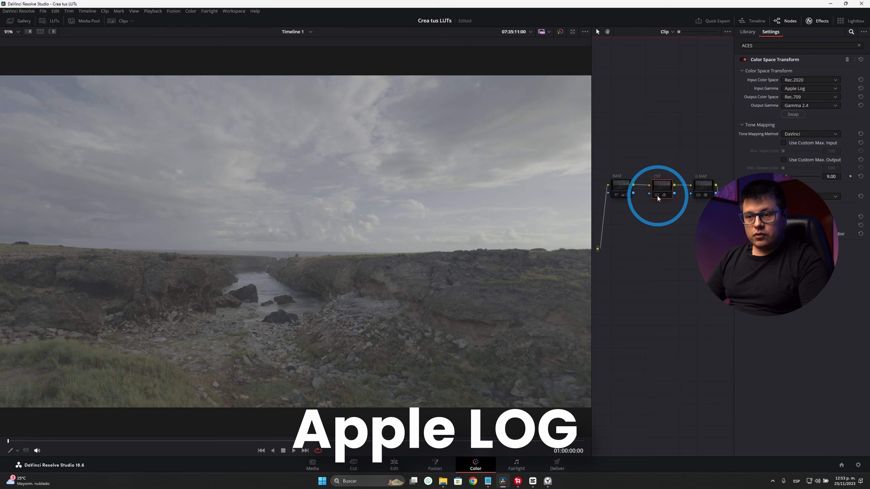
Enable the CST, BASE and G MAP nodes on the Apple Log clip and select the G MAP node.
{"action": "left_click", "coordinate": [658, 199]}
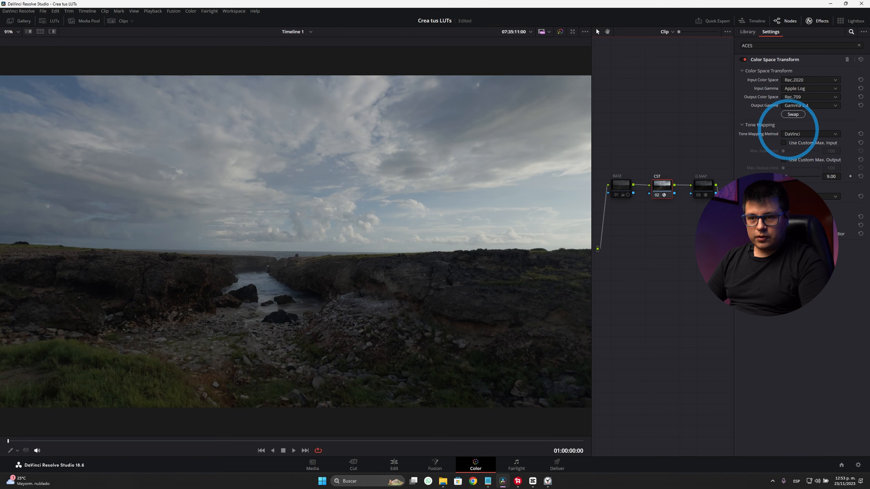
{"action": "left_click", "coordinate": [615, 194]}
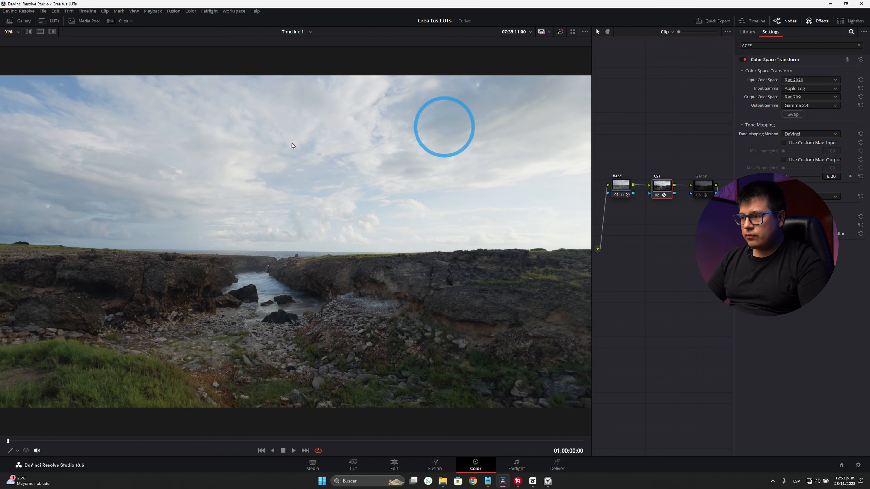
{"action": "left_click", "coordinate": [716, 186]}
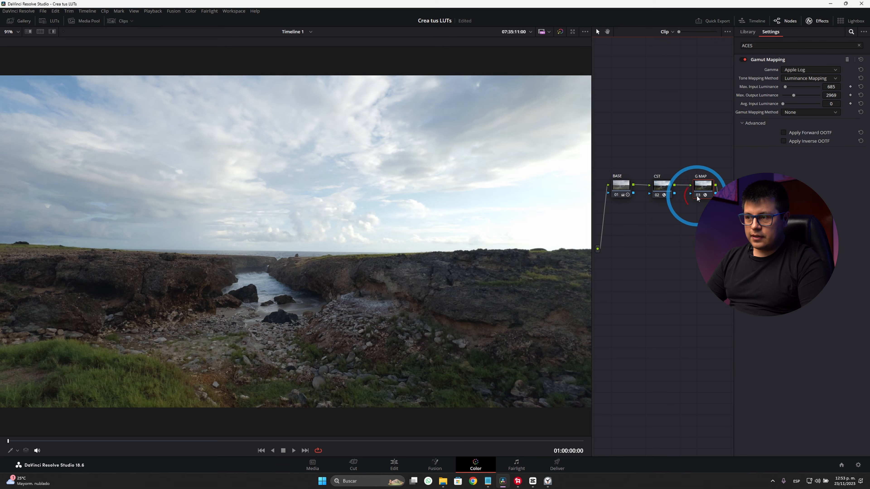
{"action": "left_click", "coordinate": [698, 196]}
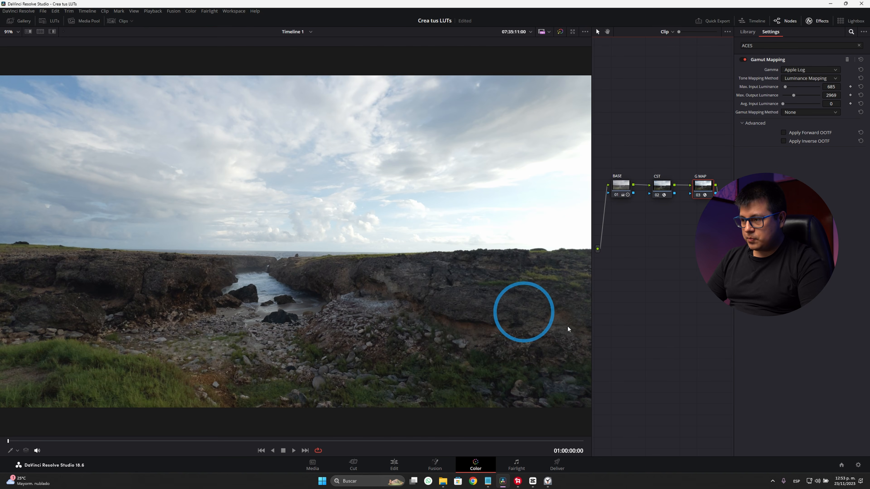
Compare the original and graded versions of the coast clip in split screen while playing it, and restore the normal workspace.
{"action": "left_click", "coordinate": [40, 31]}
{"action": "key", "text": "space"}
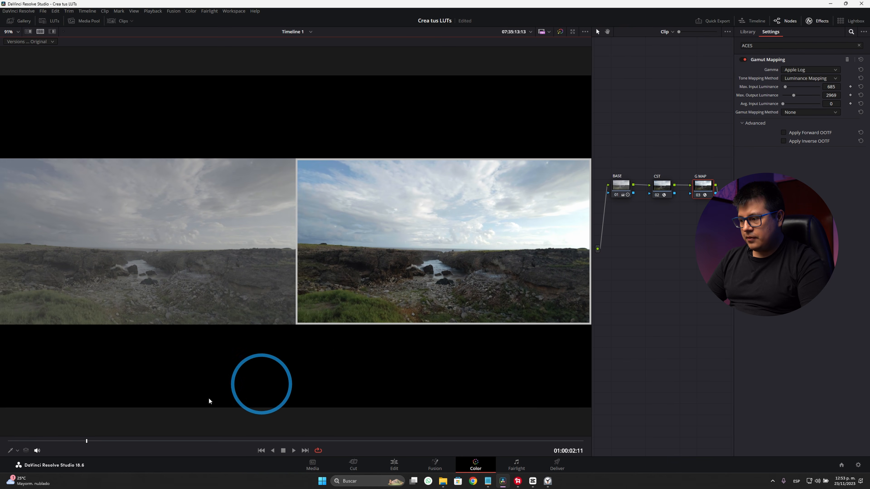
{"action": "left_click", "coordinate": [84, 427]}
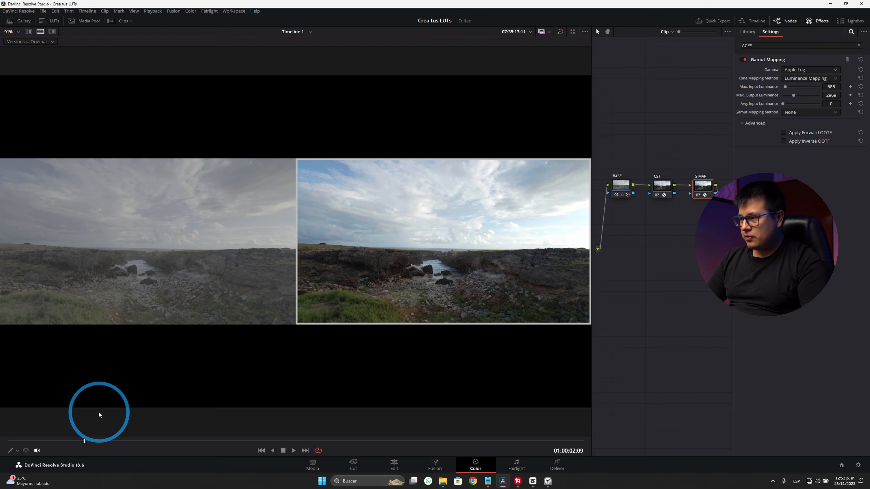
{"action": "key", "text": "alt+f"}
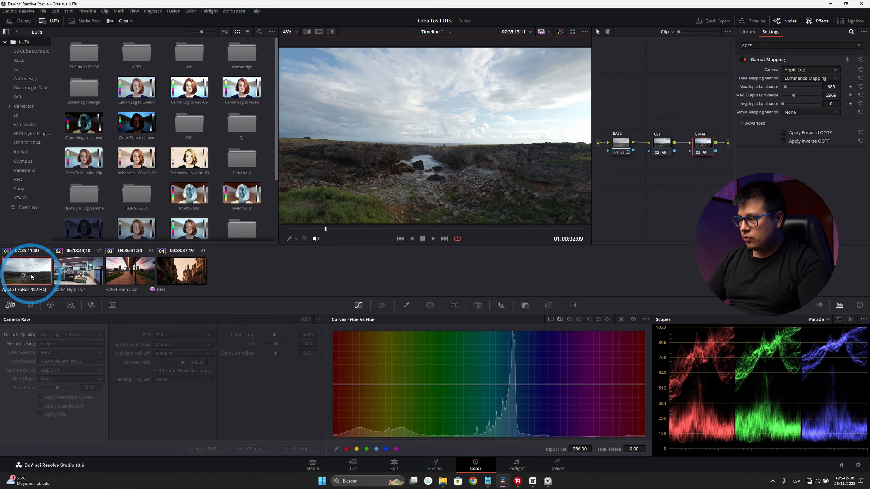
Generate a 33 Point Cube LUT from the first clip and save it on the desktop with the prefix Apple 33.
{"action": "right_click", "coordinate": [27, 276]}
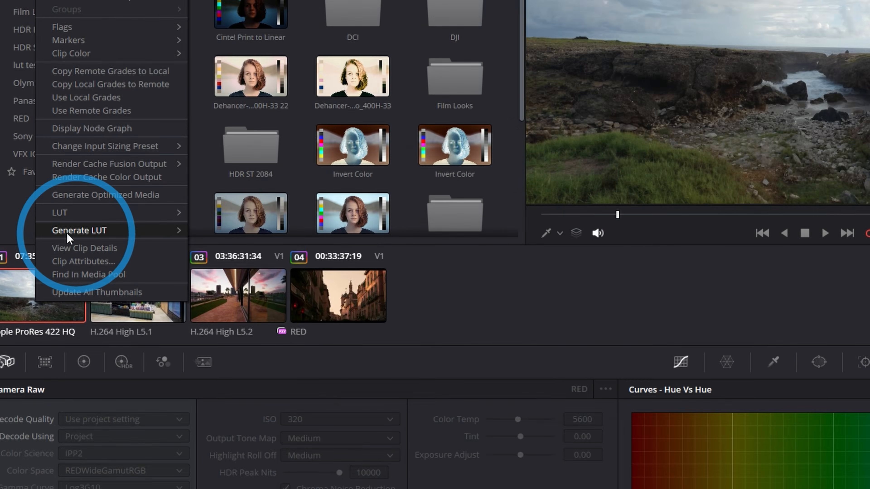
{"action": "mouse_move", "coordinate": [33, 238]}
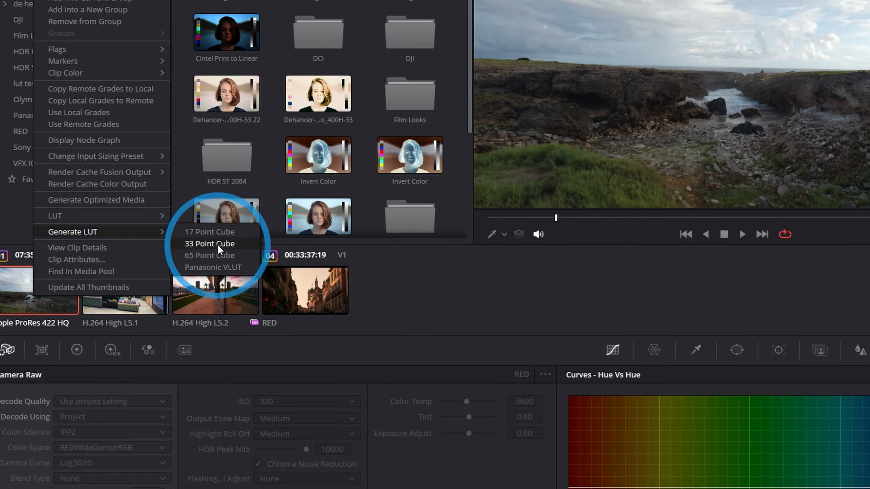
{"action": "left_click", "coordinate": [218, 244]}
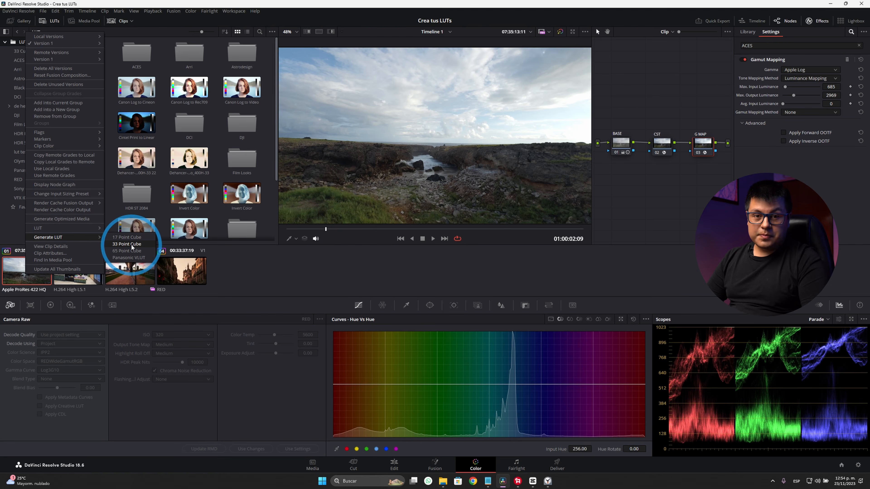
{"action": "left_click", "coordinate": [131, 245]}
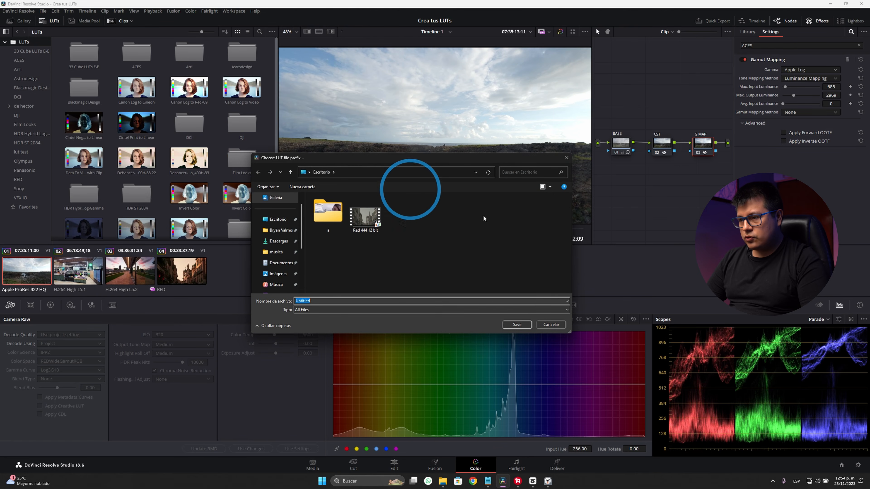
{"action": "left_click", "coordinate": [336, 217]}
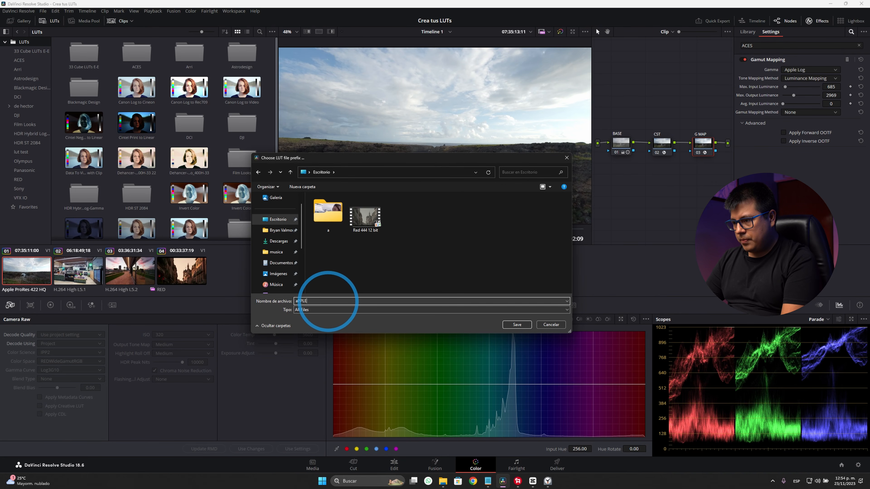
{"action": "left_click", "coordinate": [297, 301]}
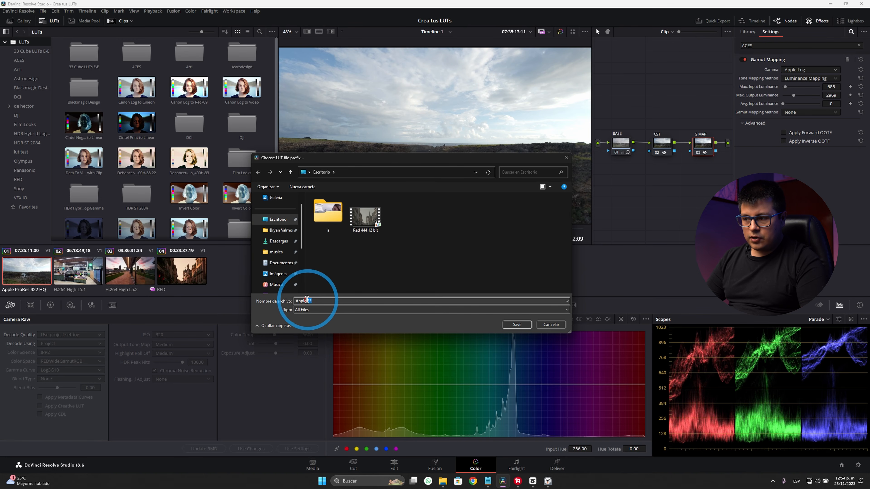
{"action": "left_click", "coordinate": [517, 325]}
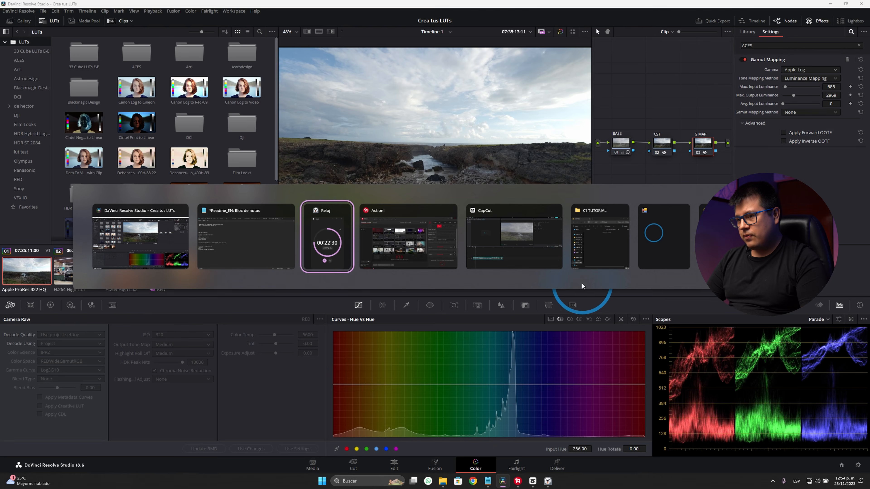
Switch to CapCut and select the first clip on the timeline with the playhead over it.
{"action": "key", "text": "alt+Tab"}
{"action": "key", "text": "alt+Tab"}
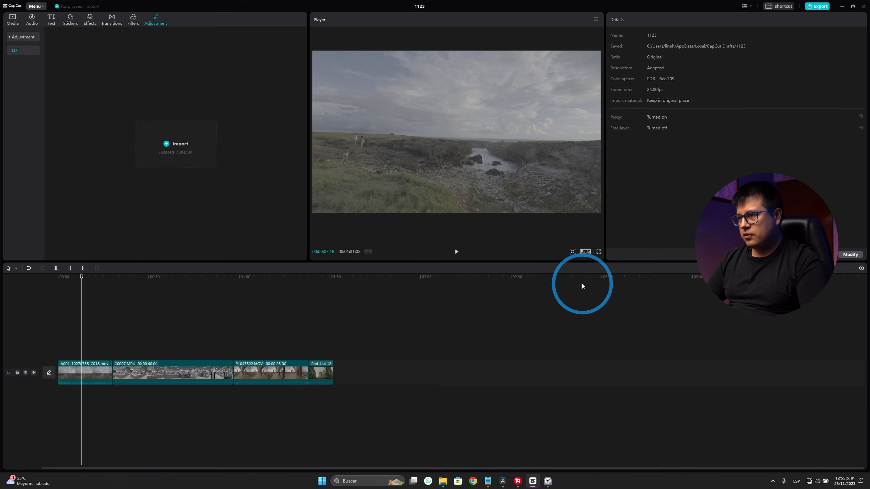
{"action": "left_click", "coordinate": [87, 277]}
{"action": "left_click", "coordinate": [74, 278]}
{"action": "left_click", "coordinate": [146, 291]}
{"action": "left_click_drag", "start_coordinate": [162, 297], "coordinate": [315, 321]}
{"action": "left_click", "coordinate": [87, 371]}
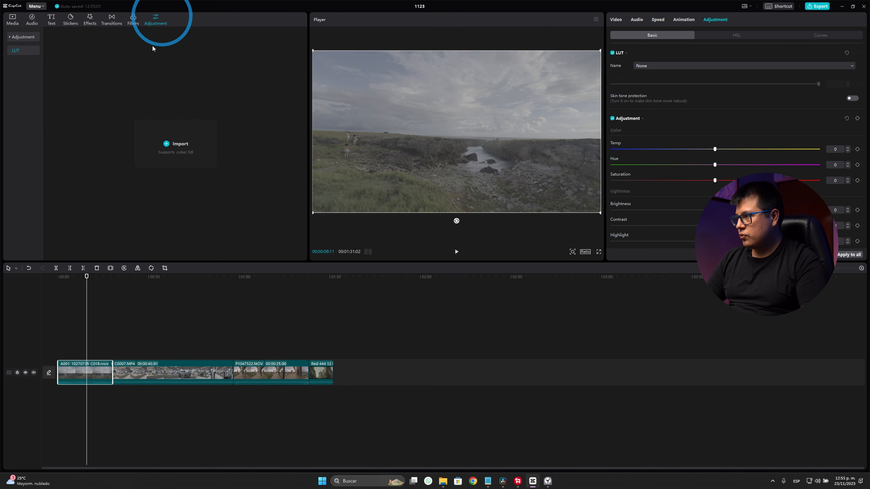
Import the Apple 33 cube file from the desktop as a LUT resource.
{"action": "left_click", "coordinate": [175, 144]}
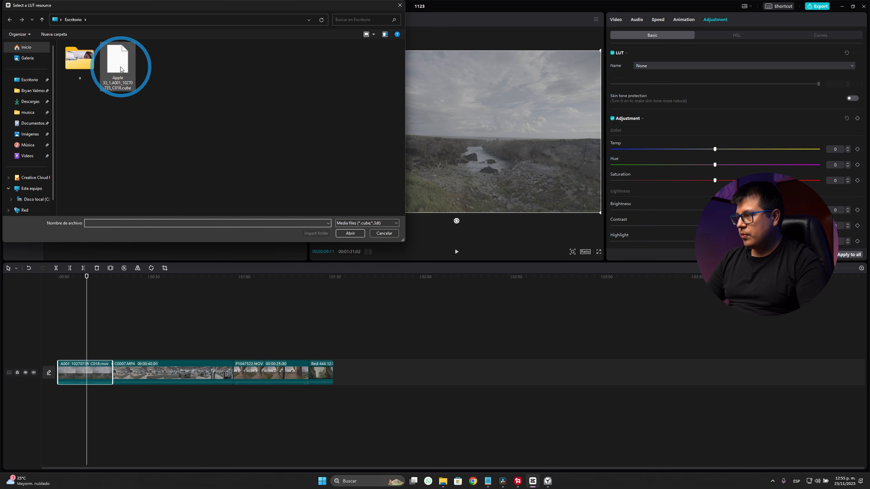
{"action": "left_click", "coordinate": [118, 77]}
{"action": "double_click", "coordinate": [120, 84]}
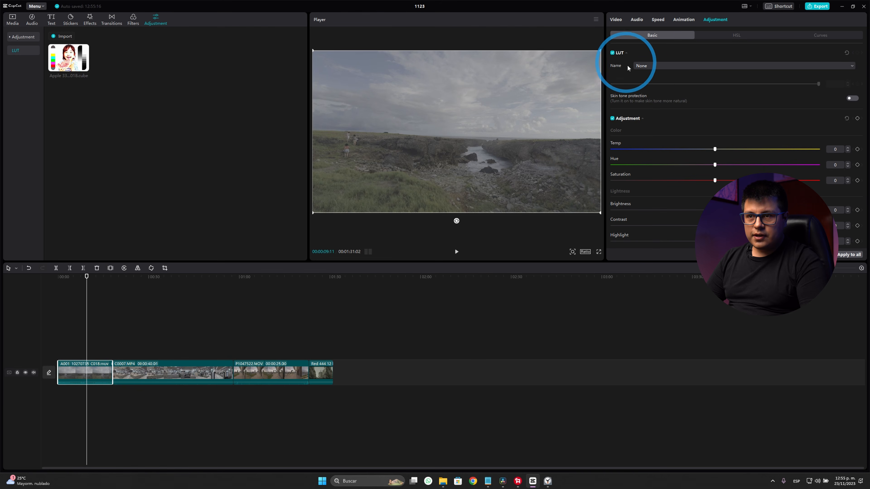
Apply the imported Apple 33 LUT to the selected first clip.
{"action": "left_click", "coordinate": [647, 65]}
{"action": "left_click", "coordinate": [650, 74]}
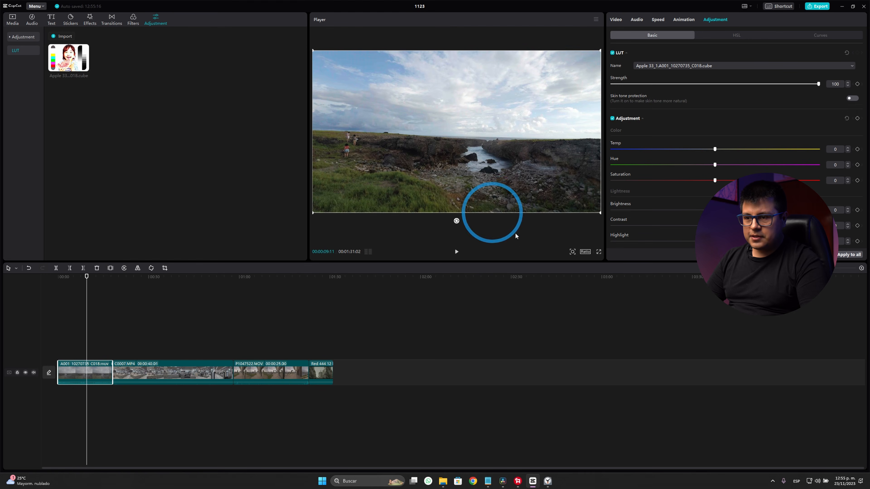
{"action": "left_click", "coordinate": [79, 291]}
Switch to DaVinci Resolve, open the LUTs file location and put the desktop's Apple 33 cube file in its 01 TUTORIAL folder.
{"action": "key", "text": "alt+Tab"}
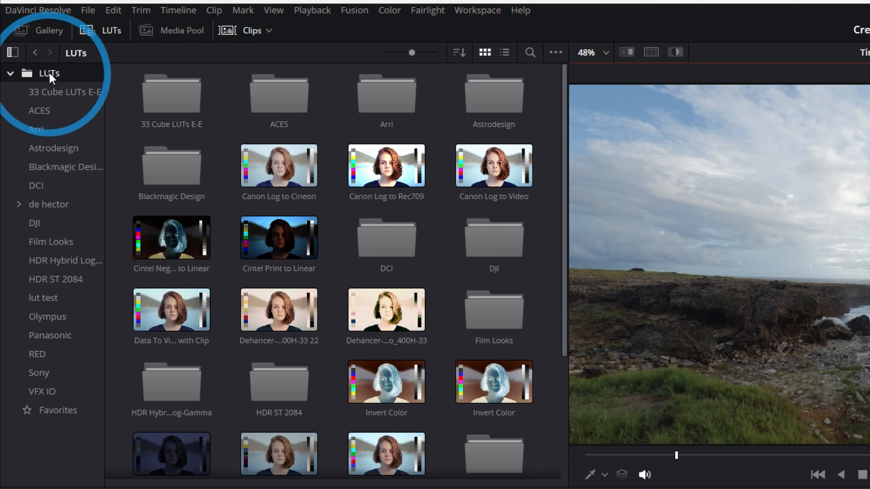
{"action": "right_click", "coordinate": [42, 64]}
{"action": "left_click", "coordinate": [79, 97]}
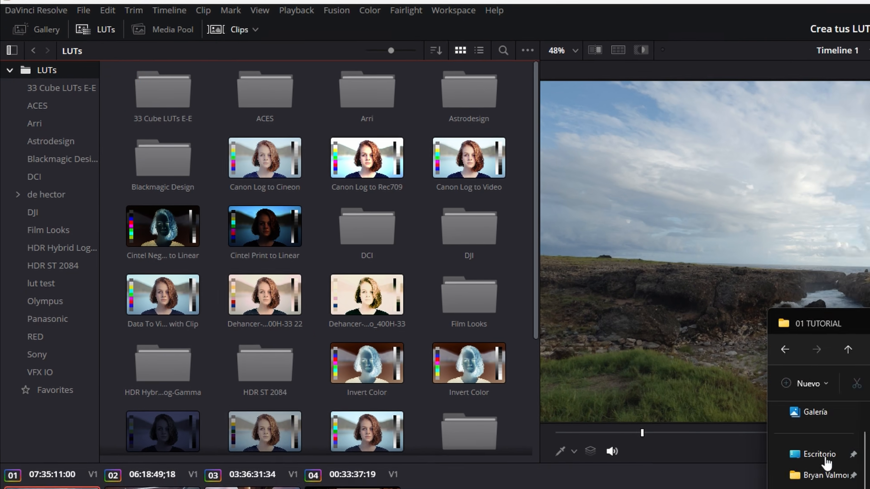
{"action": "left_click", "coordinate": [826, 459]}
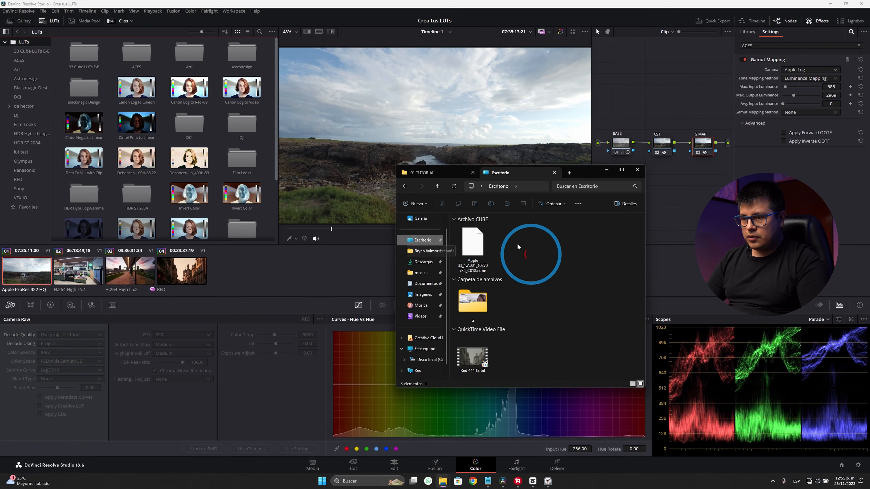
{"action": "left_click", "coordinate": [475, 249]}
{"action": "left_click", "coordinate": [425, 173]}
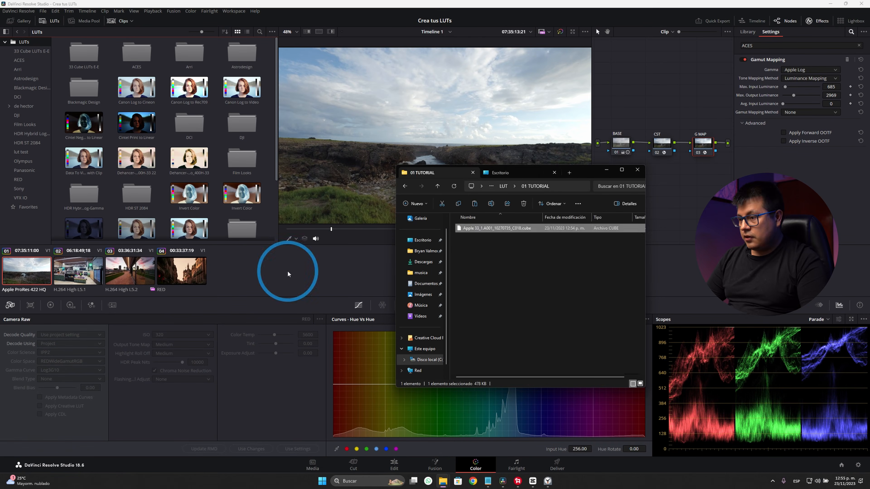
Refresh the LUT library and open its 01 TUTORIAL folder.
{"action": "left_click", "coordinate": [287, 273]}
{"action": "right_click", "coordinate": [27, 51]}
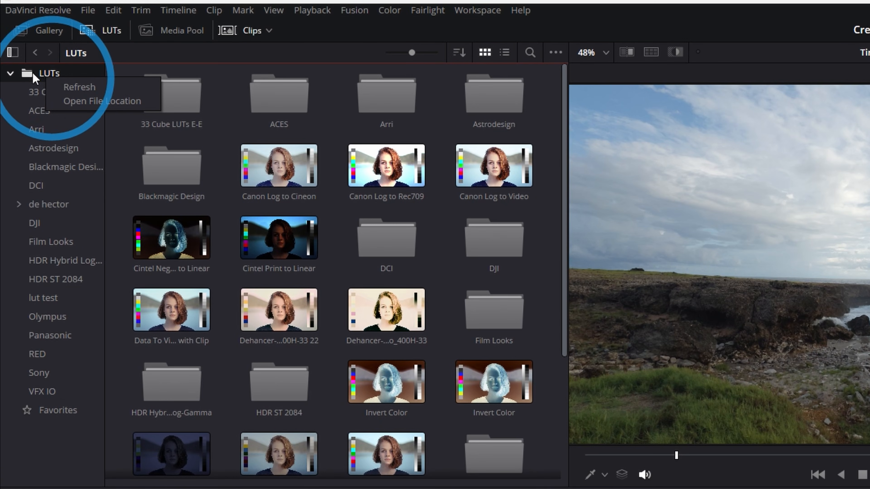
{"action": "left_click", "coordinate": [80, 88]}
{"action": "left_click", "coordinate": [69, 89]}
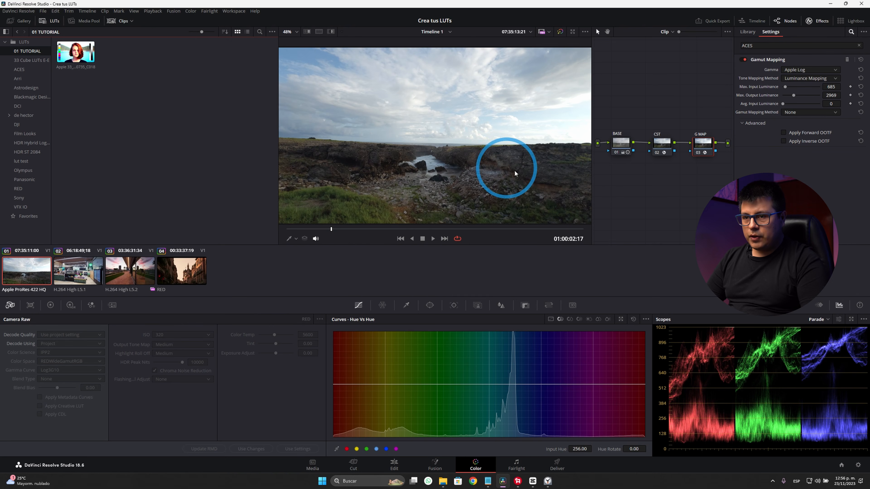
Grab a still of the graded first clip, then apply the Apple 33 LUT to the node of its ungraded version.
{"action": "right_click", "coordinate": [442, 136]}
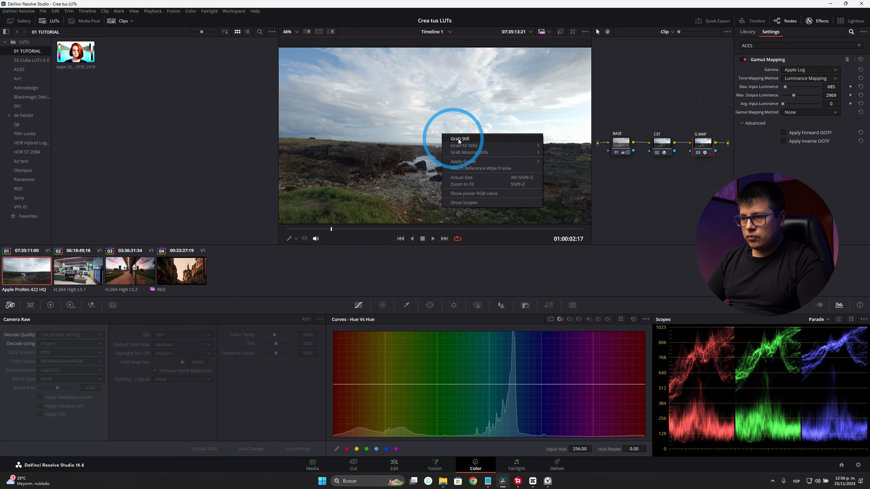
{"action": "left_click", "coordinate": [459, 141]}
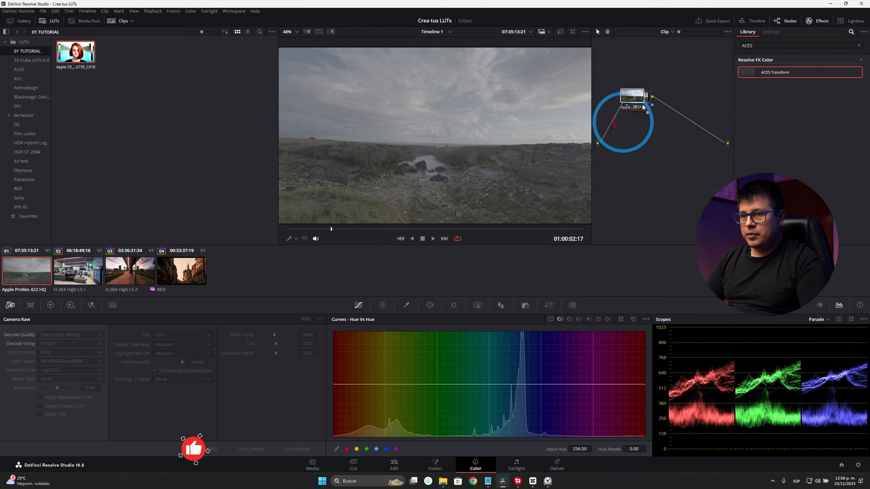
{"action": "left_click_drag", "start_coordinate": [642, 108], "coordinate": [646, 109]}
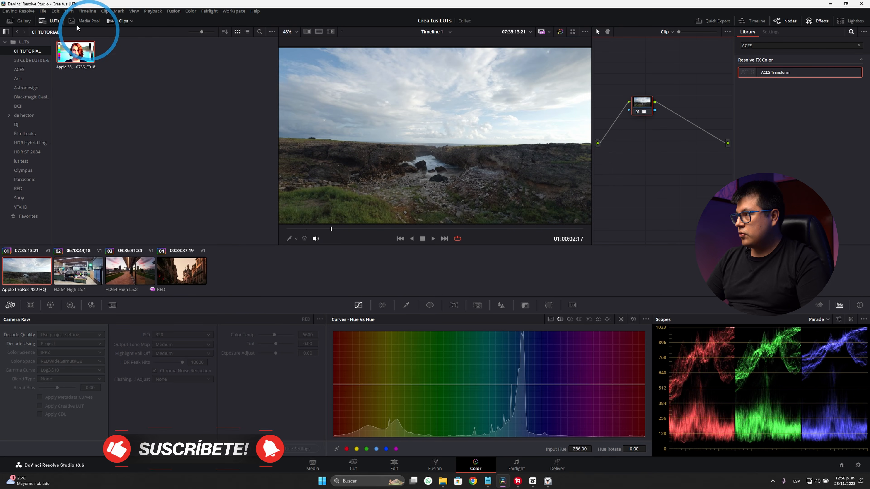
Display the grabbed still from the gallery as a reference wipe and slide it over the image to compare grade and LUT.
{"action": "left_click", "coordinate": [17, 22]}
{"action": "left_click", "coordinate": [34, 51]}
{"action": "double_click", "coordinate": [59, 57]}
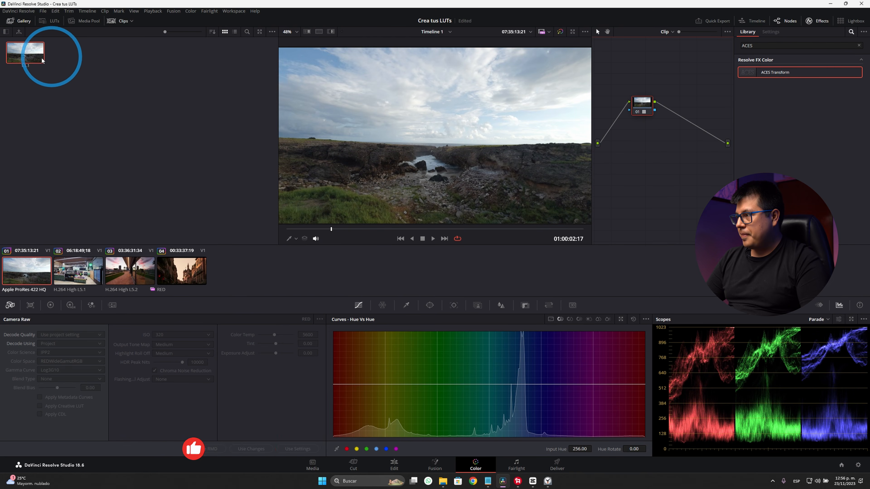
{"action": "left_click", "coordinate": [431, 142]}
{"action": "left_click_drag", "start_coordinate": [465, 139], "coordinate": [350, 148]}
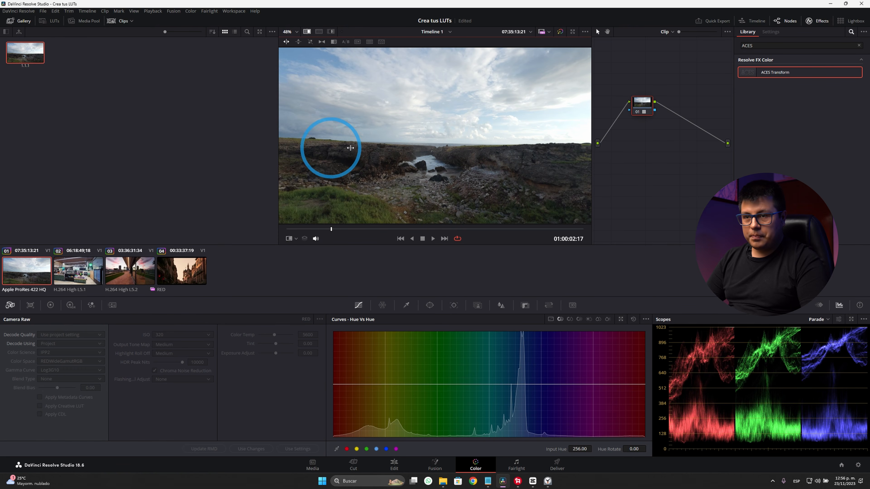
Disable the LUT node, sweep the wipe across the image to compare the log footage with the still, and re-enable the node.
{"action": "left_click_drag", "start_coordinate": [642, 109], "coordinate": [646, 119]}
{"action": "left_click", "coordinate": [639, 124]}
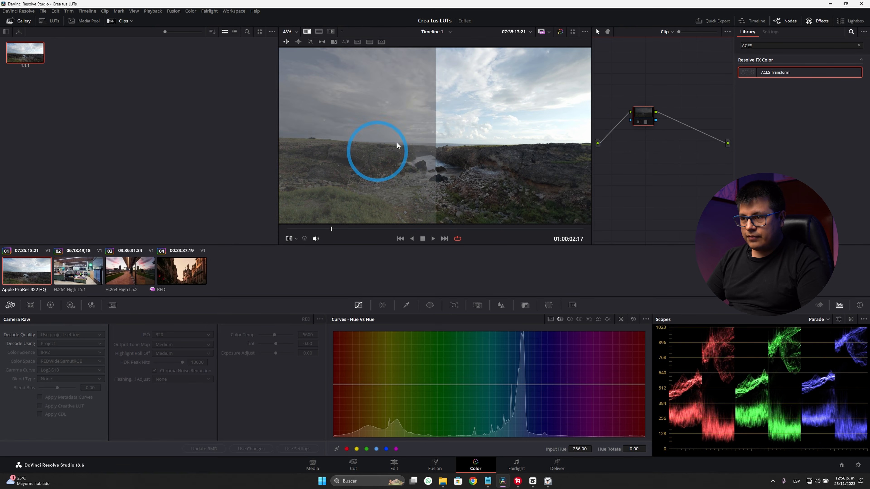
{"action": "left_click_drag", "start_coordinate": [398, 145], "coordinate": [469, 79]}
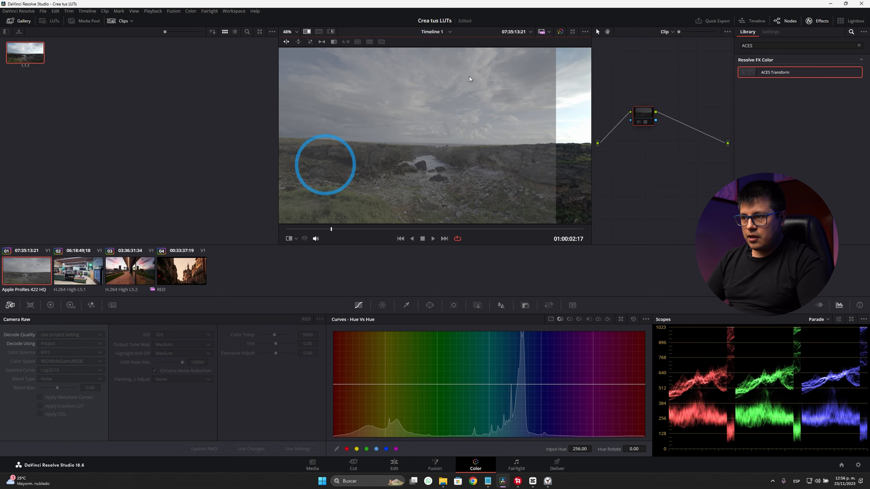
{"action": "left_click_drag", "start_coordinate": [578, 122], "coordinate": [429, 132]}
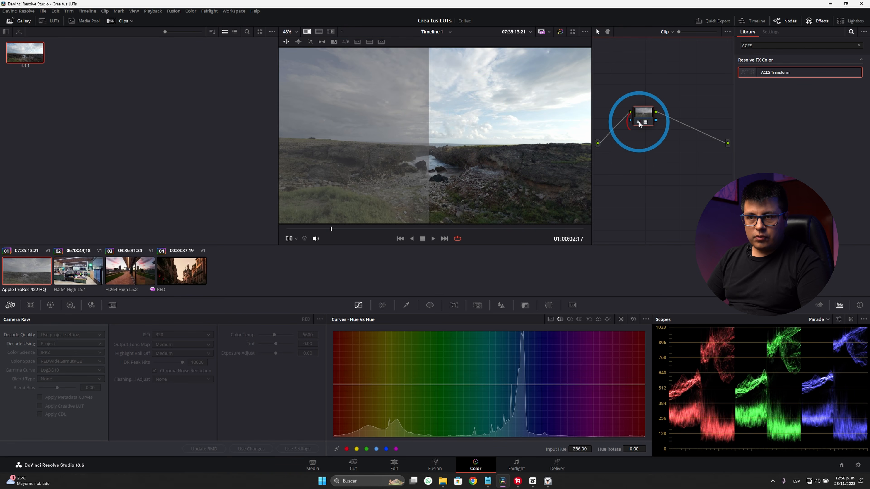
{"action": "key", "text": "ctrl+w"}
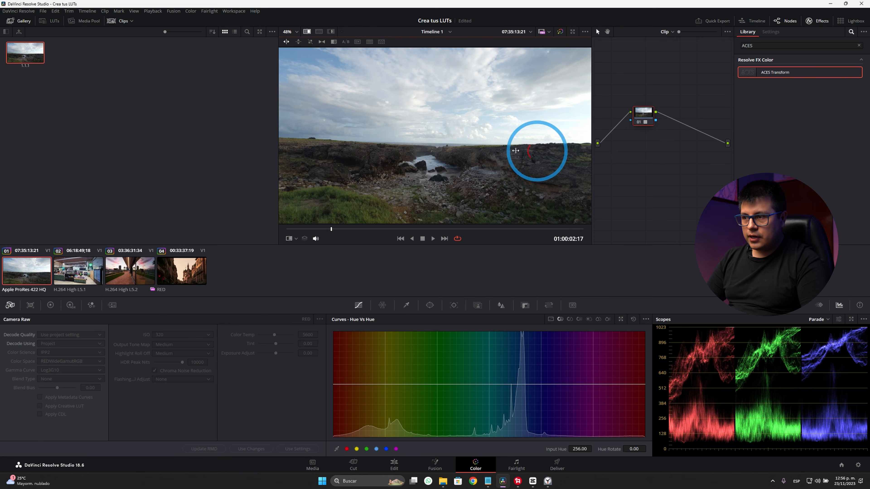
Compare the first clip's original, graded and LUT versions in a full-screen split view while scrubbing through the footage.
{"action": "left_click_drag", "start_coordinate": [643, 120], "coordinate": [643, 127]}
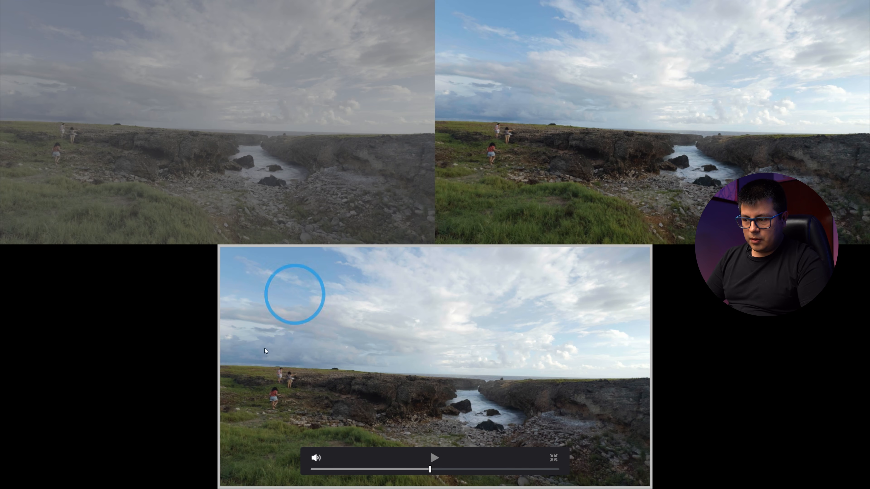
{"action": "left_click", "coordinate": [412, 470]}
{"action": "left_click_drag", "start_coordinate": [372, 473], "coordinate": [450, 469]}
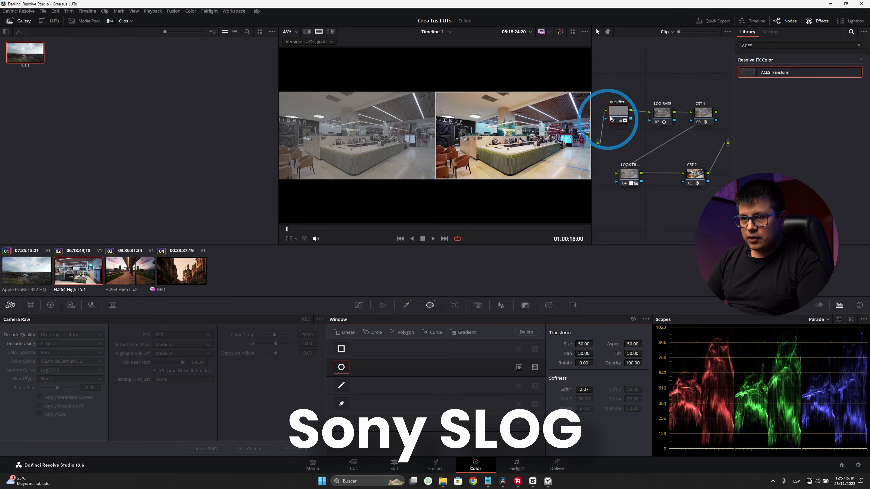
Turn off the split-screen view for the second clip and move the qualifier node's circular window to about pan 50.87, tilt 49.75.
{"action": "left_click", "coordinate": [318, 32]}
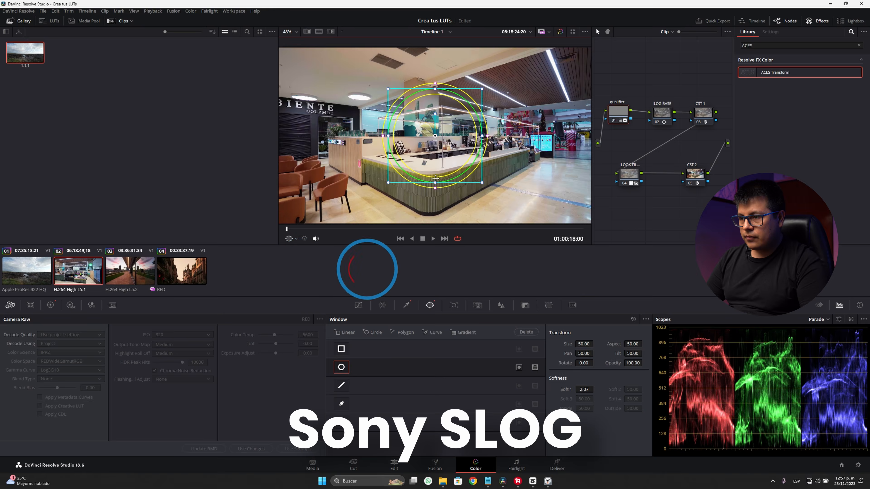
{"action": "left_click", "coordinate": [446, 150]}
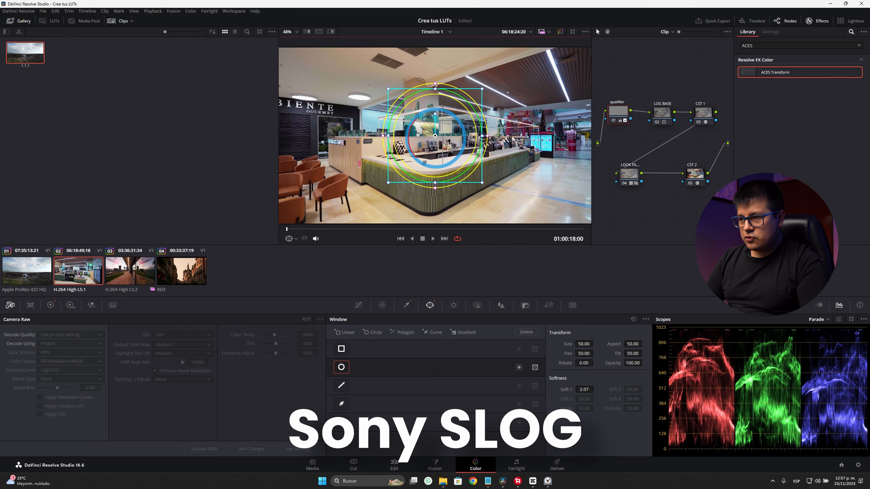
{"action": "left_click_drag", "start_coordinate": [452, 149], "coordinate": [463, 153]}
{"action": "left_click", "coordinate": [50, 305]}
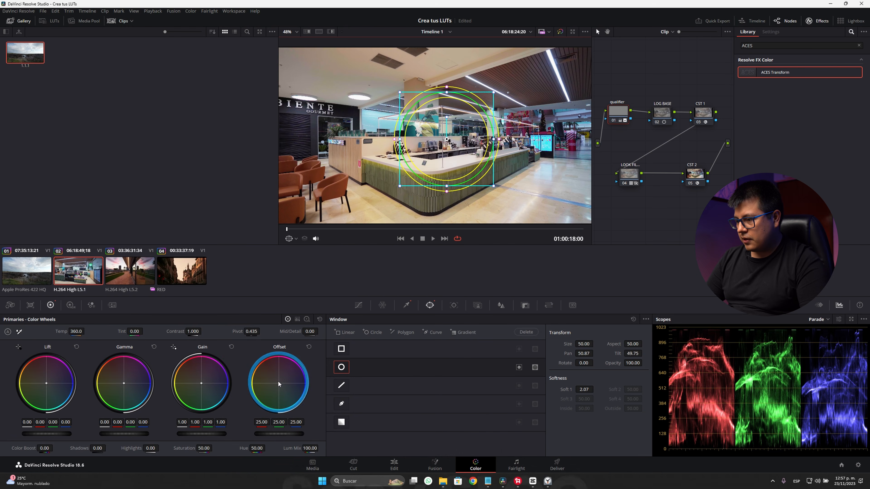
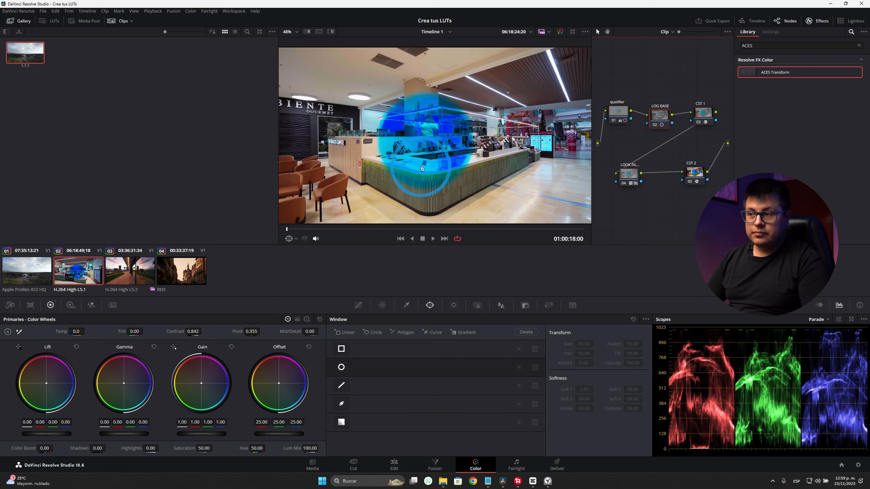
Generate a 33 Point Cube LUT from the second clip and save it to the desktop with the prefix sony 33.
{"action": "right_click", "coordinate": [85, 269]}
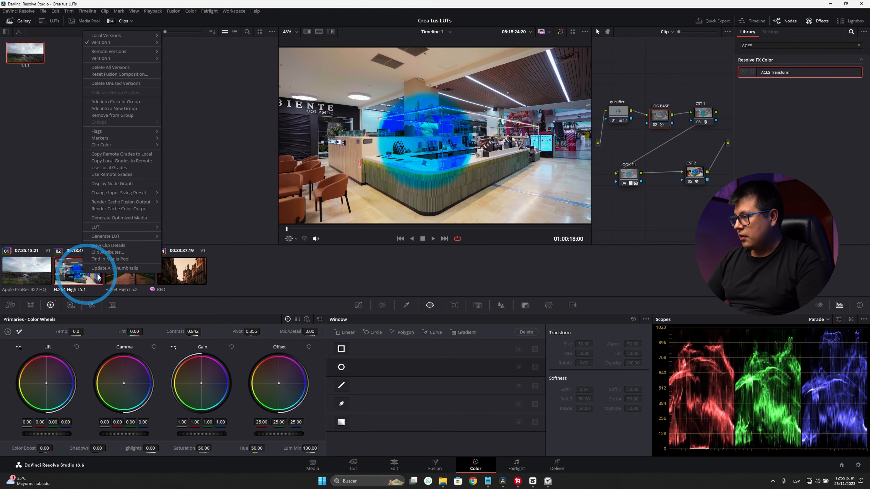
{"action": "mouse_move", "coordinate": [144, 236]}
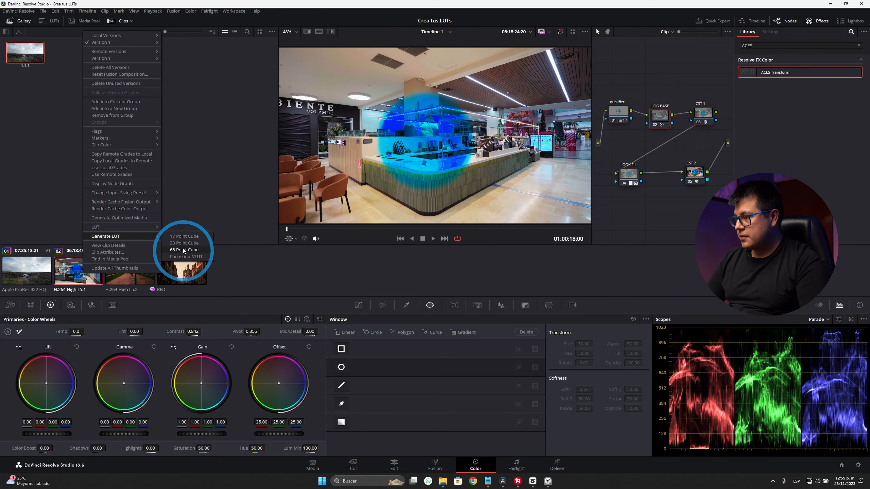
{"action": "left_click", "coordinate": [179, 246]}
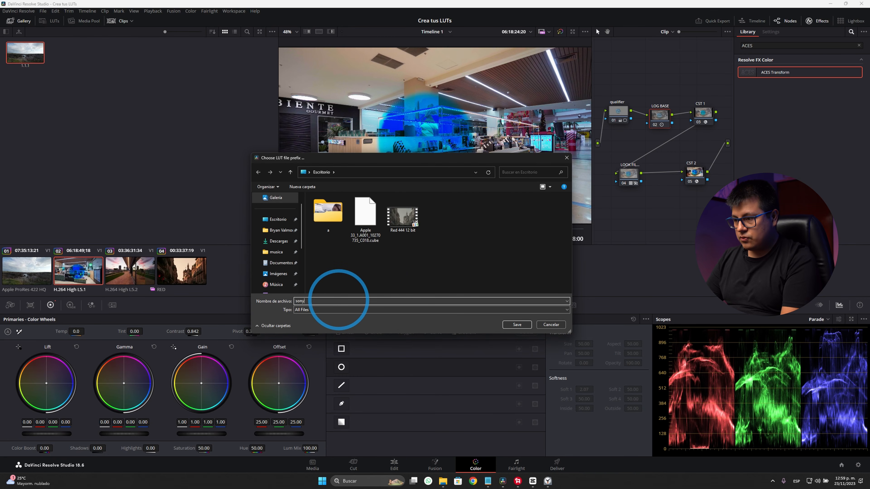
{"action": "left_click", "coordinate": [518, 325]}
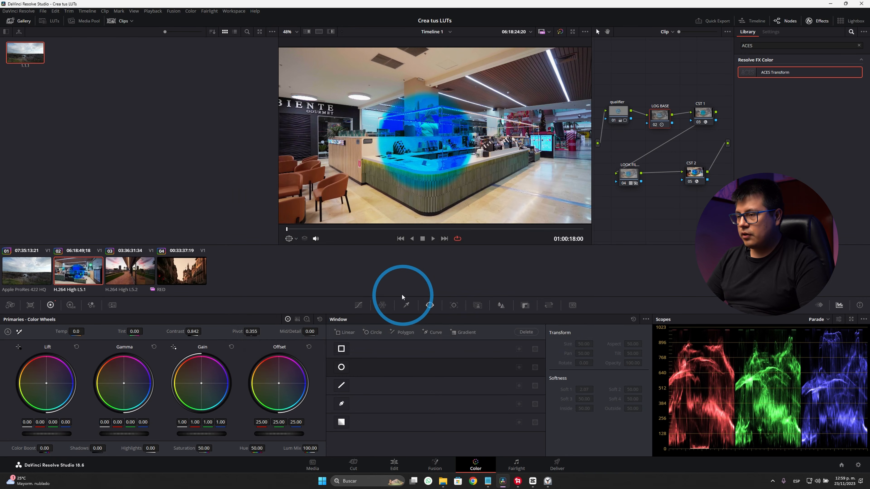
Switch to CapCut, move the playhead into the second clip and select C0007.MP4.
{"action": "key", "text": "alt+Tab"}
{"action": "key", "text": "alt+Tab"}
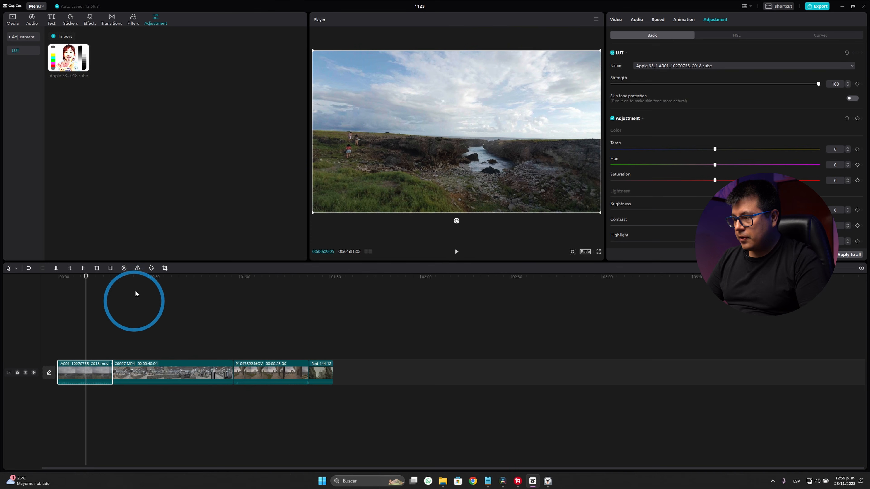
{"action": "left_click", "coordinate": [188, 288]}
{"action": "left_click_drag", "start_coordinate": [148, 278], "coordinate": [176, 302]}
{"action": "left_click", "coordinate": [181, 369]}
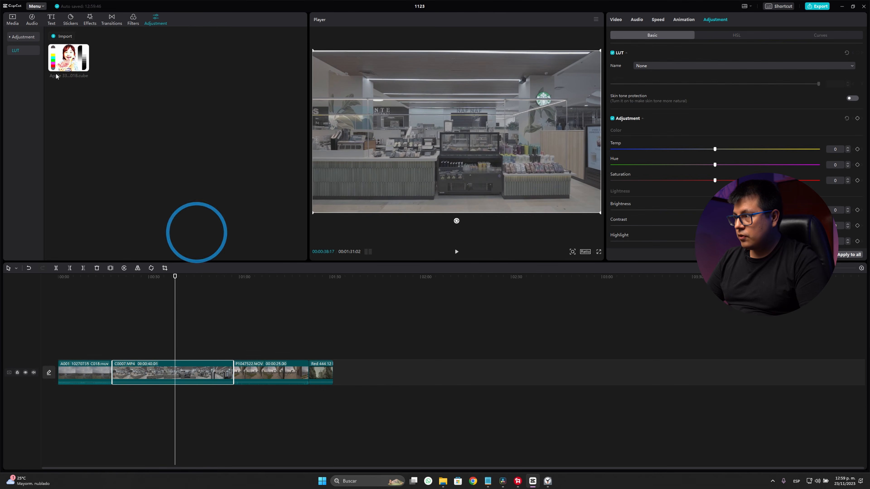
Import the sony 33_2.C0007.cube file from the desktop as a LUT resource.
{"action": "left_click", "coordinate": [62, 36]}
{"action": "left_click_drag", "start_coordinate": [146, 94], "coordinate": [106, 65]}
{"action": "left_click", "coordinate": [350, 233]}
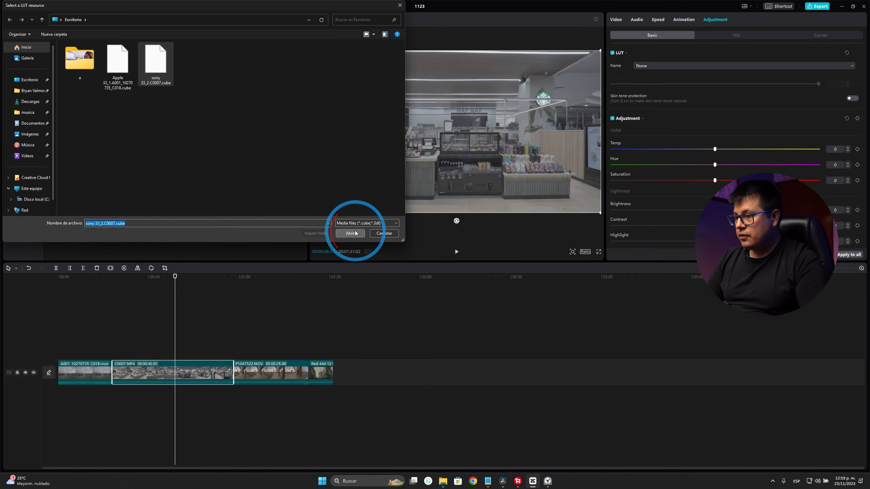
Apply the imported sony 33 LUT to the C0007.MP4 clip and scrub back to the counter shot.
{"action": "left_click", "coordinate": [655, 66]}
{"action": "left_click", "coordinate": [668, 98]}
{"action": "left_click_drag", "start_coordinate": [174, 280], "coordinate": [154, 292]}
Switch to DaVinci Resolve, disable the second clip's qualifier node and compare its image with the LUT-treated clip in CapCut.
{"action": "key", "text": "alt+Tab"}
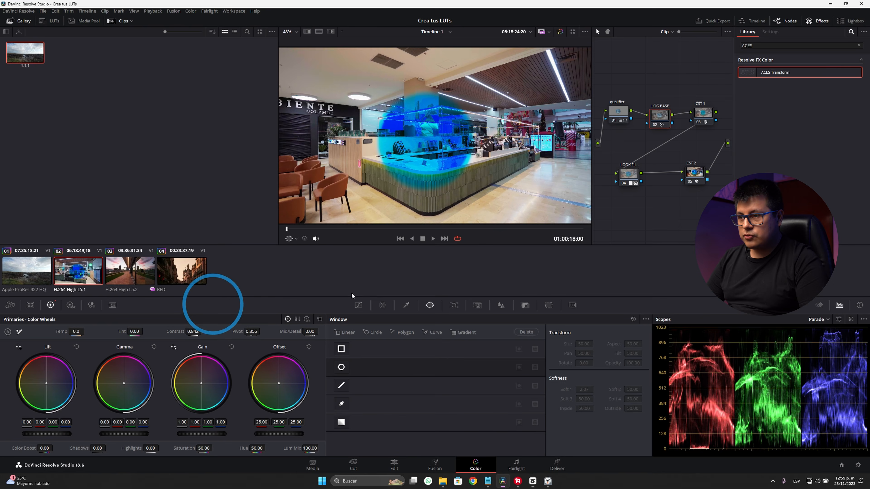
{"action": "left_click", "coordinate": [617, 118]}
{"action": "left_click", "coordinate": [613, 121]}
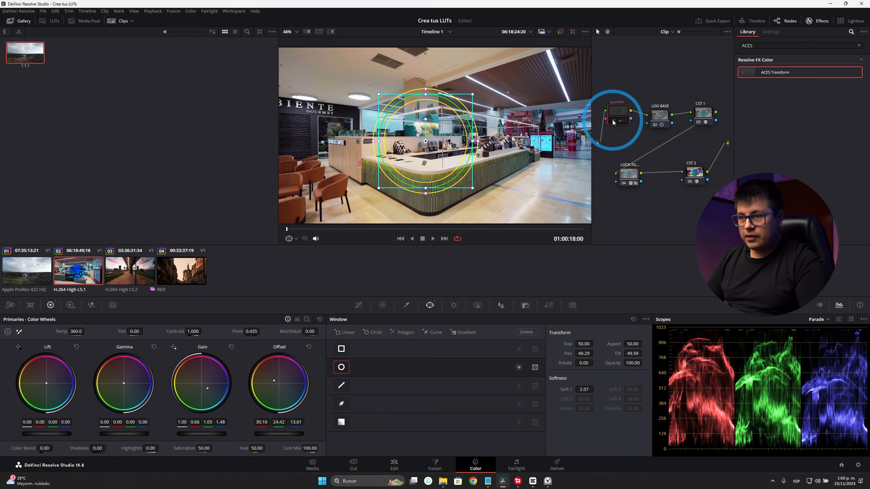
{"action": "key", "text": "alt+Tab"}
{"action": "left_click_drag", "start_coordinate": [152, 276], "coordinate": [129, 283]}
{"action": "key", "text": "alt+Tab"}
{"action": "left_click", "coordinate": [659, 117]}
{"action": "key", "text": "alt+Tab"}
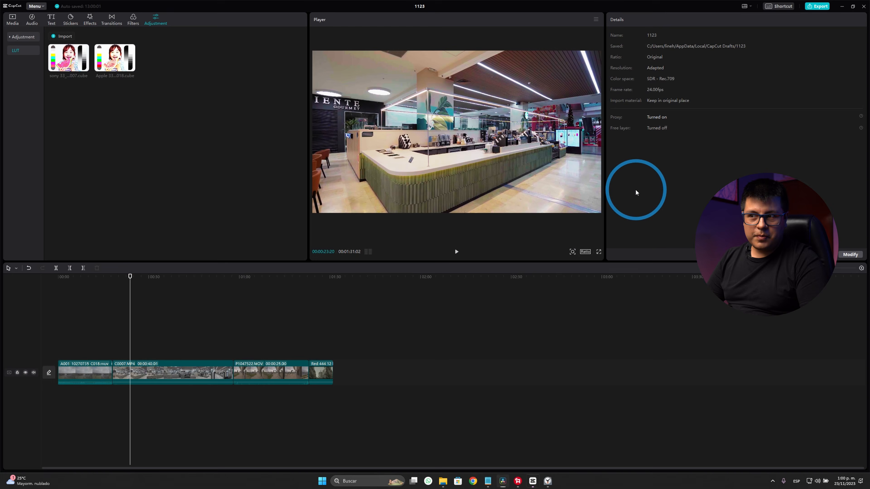
Return to DaVinci Resolve, re-enable the qualifier node with its circular window and select the LOG BASE node.
{"action": "key", "text": "alt+Tab"}
{"action": "left_click", "coordinate": [613, 122]}
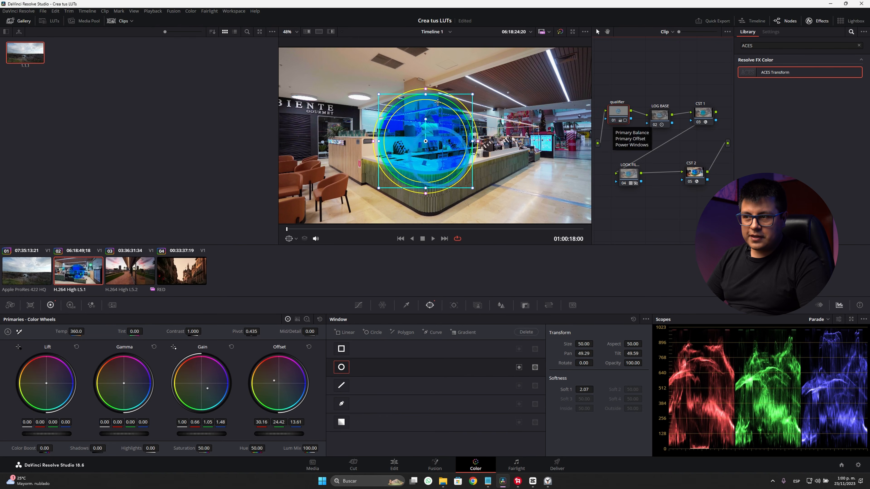
{"action": "left_click", "coordinate": [676, 127]}
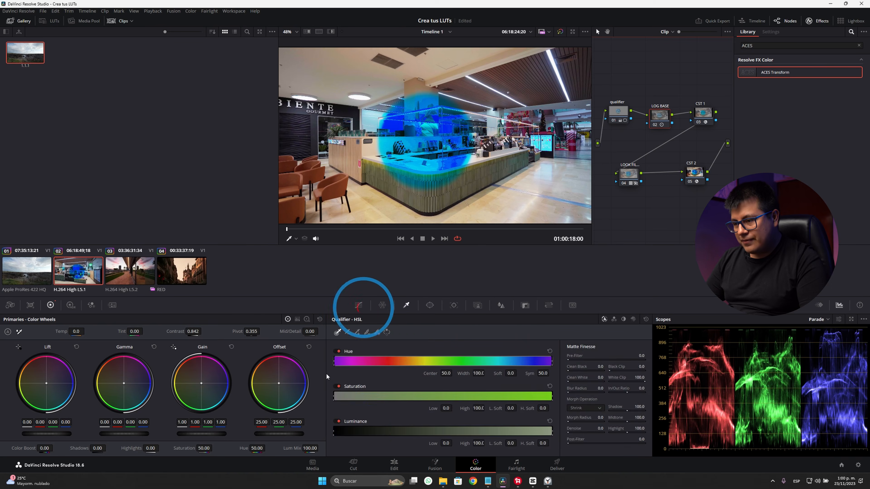
{"action": "left_click", "coordinate": [430, 305]}
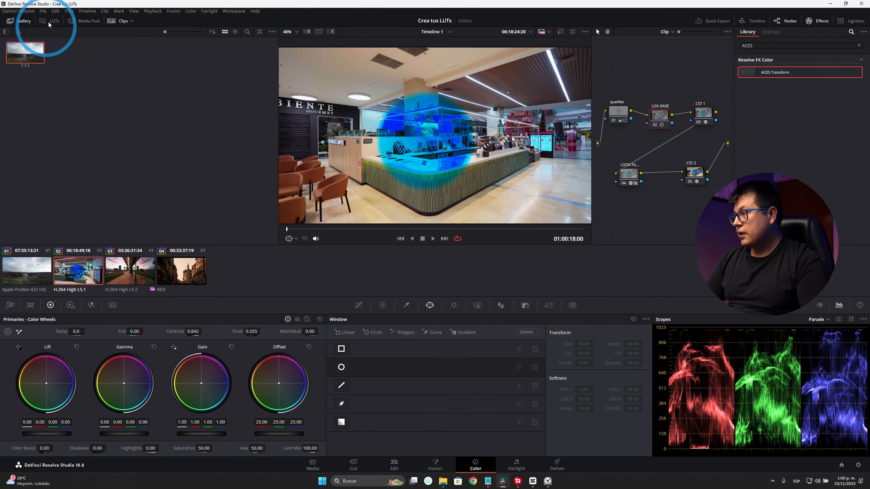
Put the desktop's sony 33 cube file in the 01 TUTORIAL LUT folder and refresh the LUT library to load it.
{"action": "left_click", "coordinate": [49, 21]}
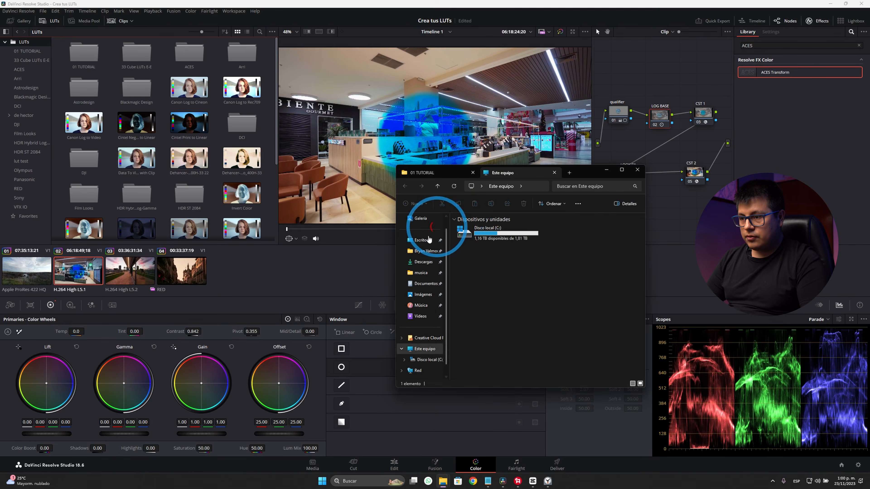
{"action": "left_click", "coordinate": [52, 75]}
{"action": "right_click", "coordinate": [41, 48]}
{"action": "left_click", "coordinate": [46, 49]}
{"action": "left_click", "coordinate": [112, 91]}
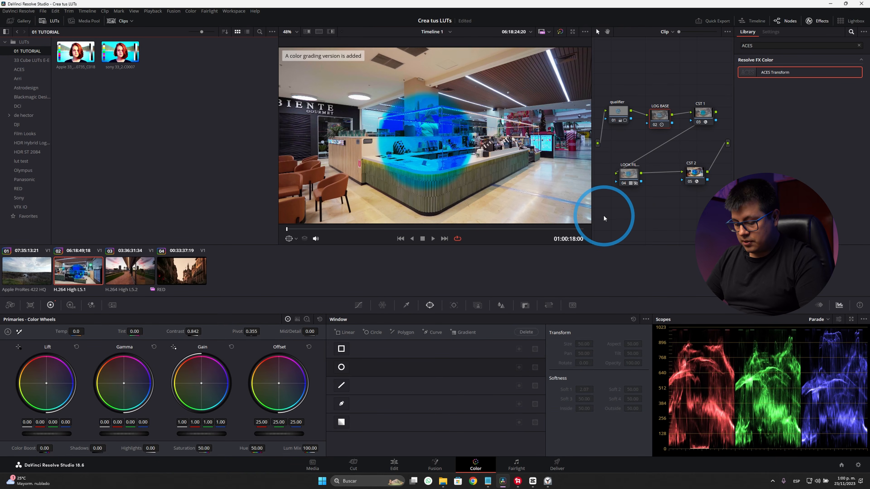
Reset the grade in the second clip's new version and apply the sony 33 LUT to its node.
{"action": "key", "text": "ctrl+Home"}
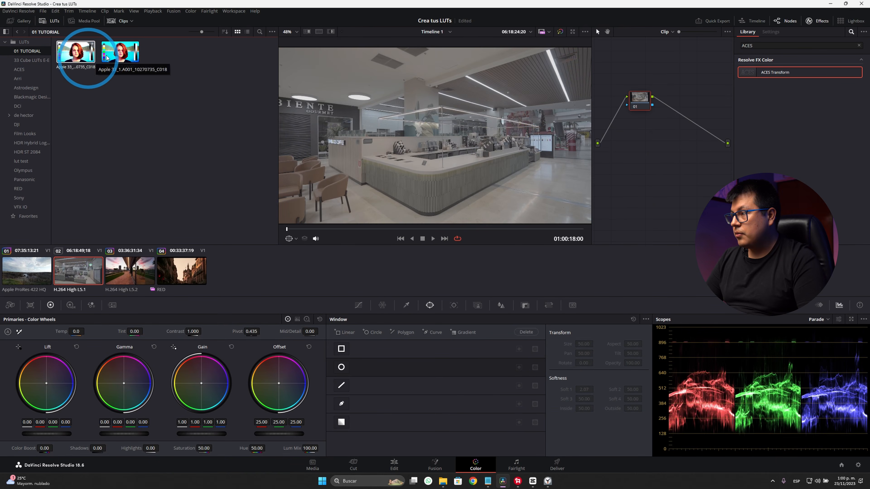
{"action": "left_click_drag", "start_coordinate": [658, 113], "coordinate": [647, 109]}
Compare the second clip's original, graded and LUT versions in split-screen view, including at full screen.
{"action": "left_click", "coordinate": [319, 32]}
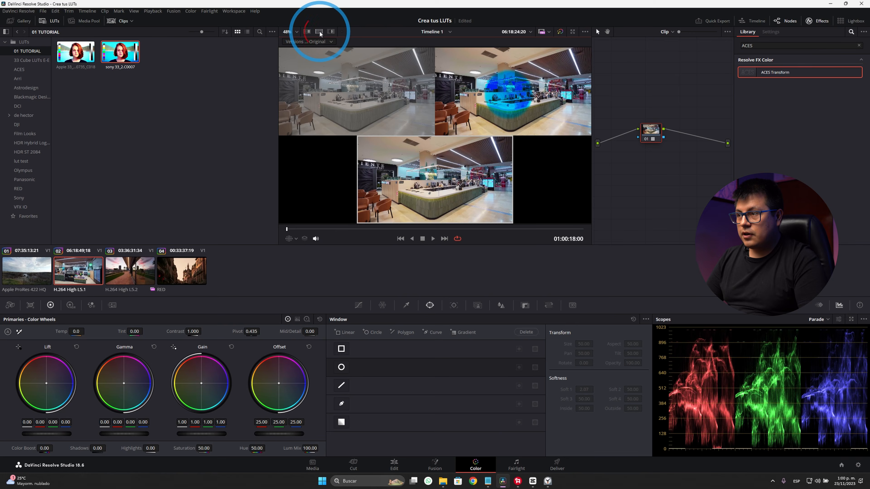
{"action": "key", "text": "ctrl+f"}
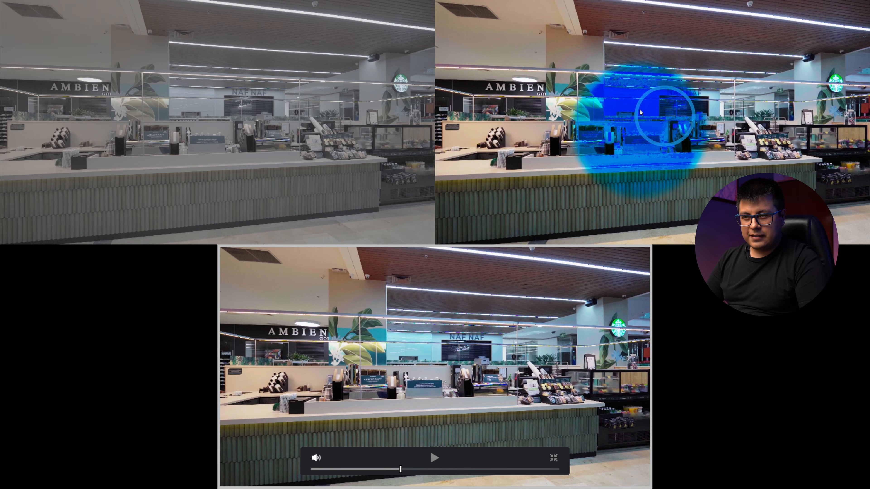
{"action": "key", "text": "Escape"}
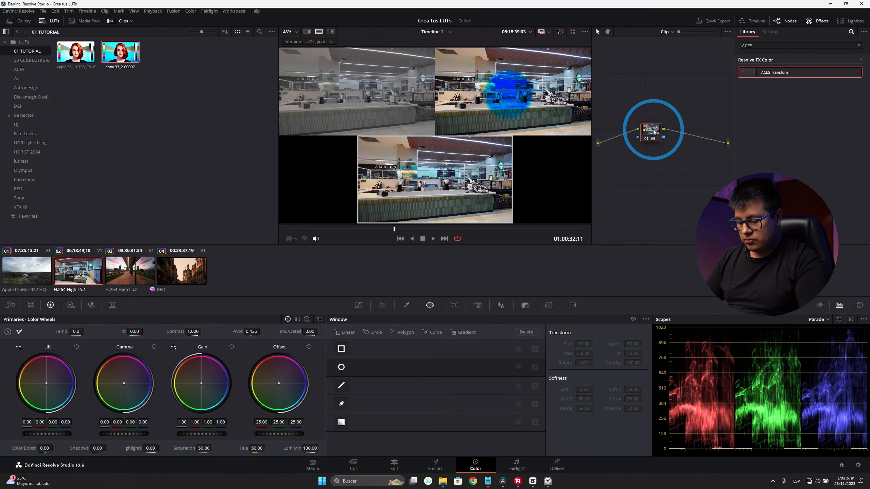
Load the second clip's Version 1 and disable its qualifier node.
{"action": "key", "text": "ctrl+b"}
{"action": "left_click", "coordinate": [613, 118]}
{"action": "key", "text": "ctrl+d"}
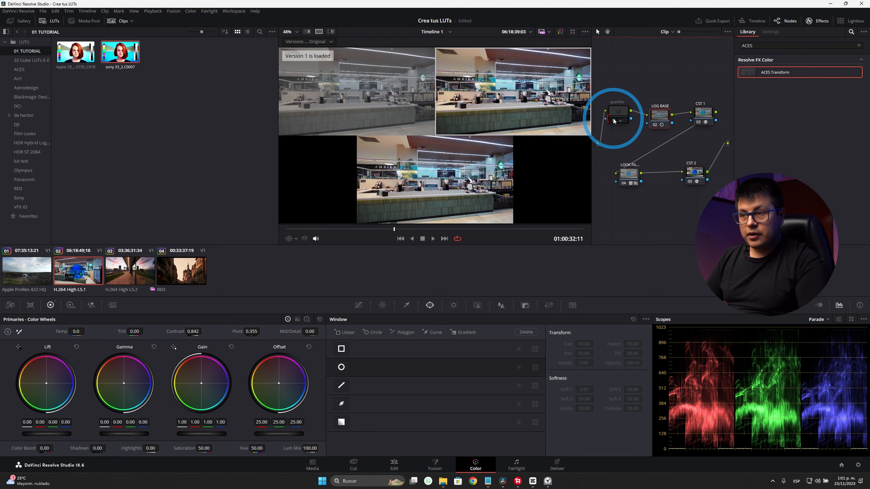
Inspect the second clip's split-screen version comparison at full screen on another frame.
{"action": "key", "text": "ctrl+f"}
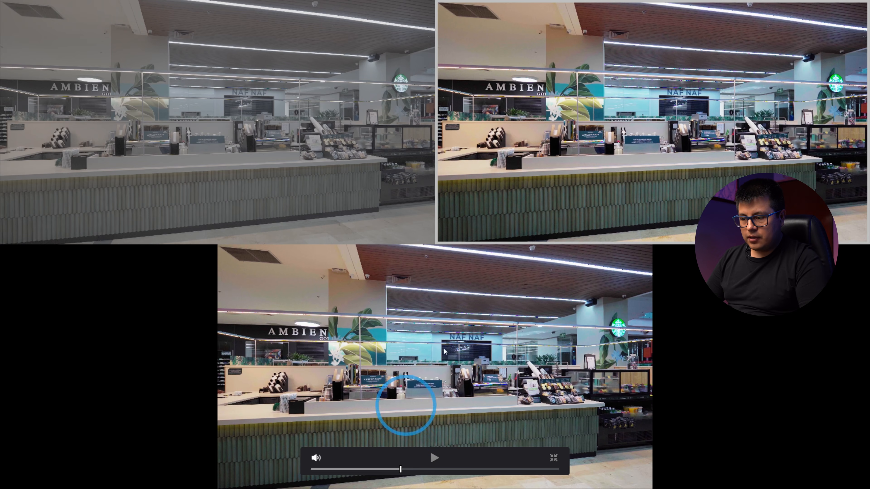
{"action": "left_click_drag", "start_coordinate": [398, 470], "coordinate": [504, 476]}
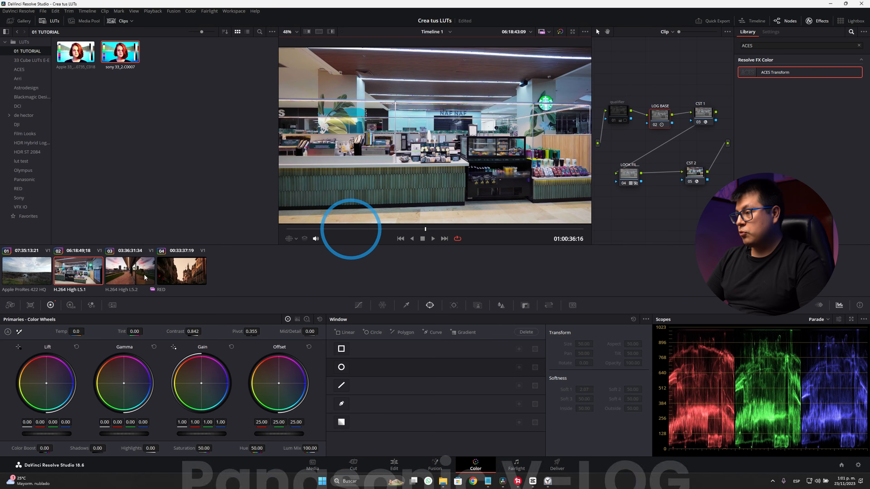
Compare the original and graded versions of the third clip, the Panasonic V-Log footage, in split-screen view.
{"action": "left_click", "coordinate": [126, 267]}
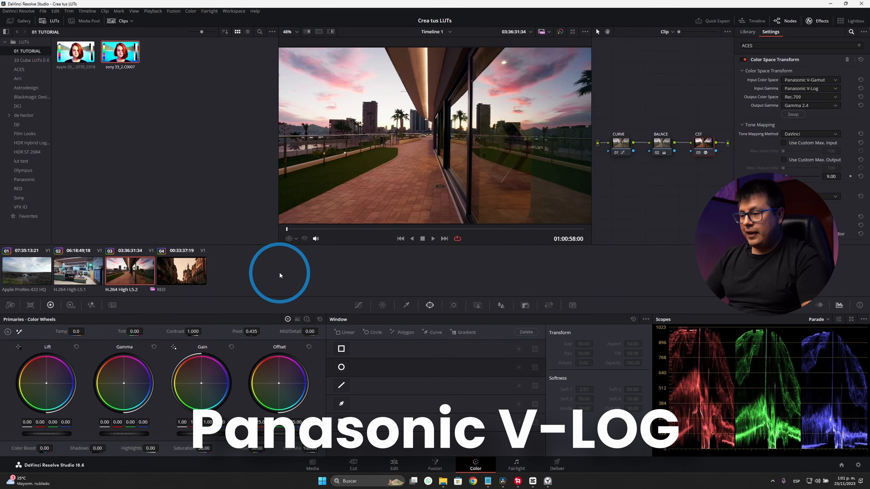
{"action": "left_click_drag", "start_coordinate": [450, 233], "coordinate": [425, 229]}
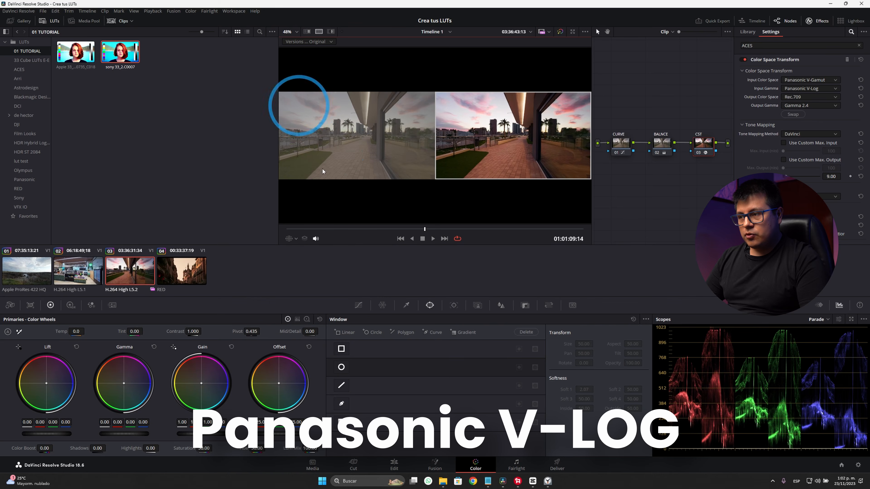
{"action": "left_click", "coordinate": [422, 229]}
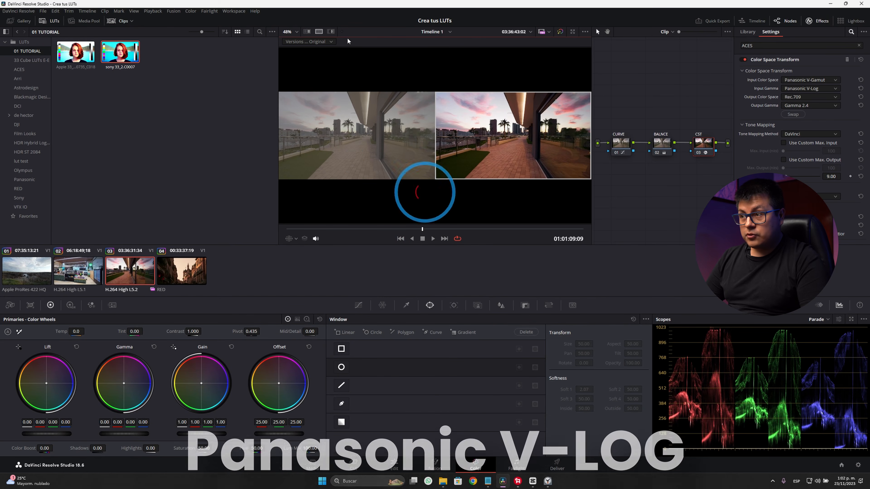
{"action": "left_click", "coordinate": [320, 33]}
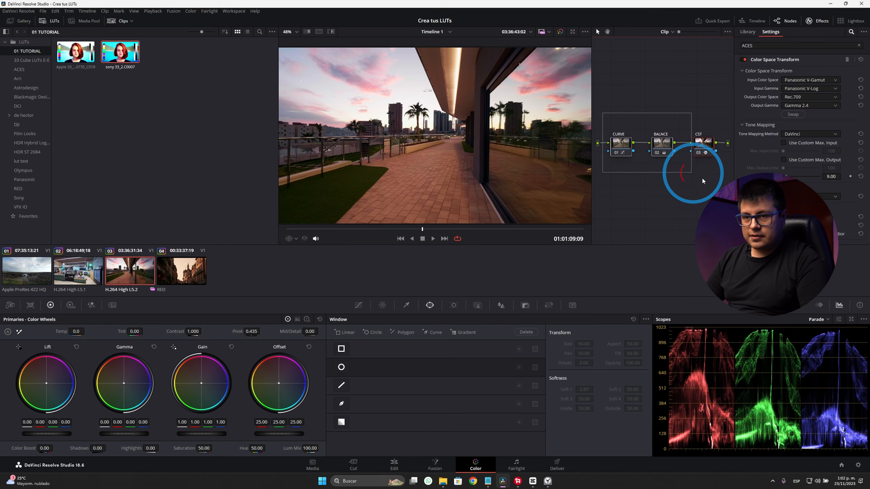
Review the third clip's node grade by switching nodes and the whole grade off and on, and examine the CURVE node's custom curve.
{"action": "key", "text": "ctrl+d"}
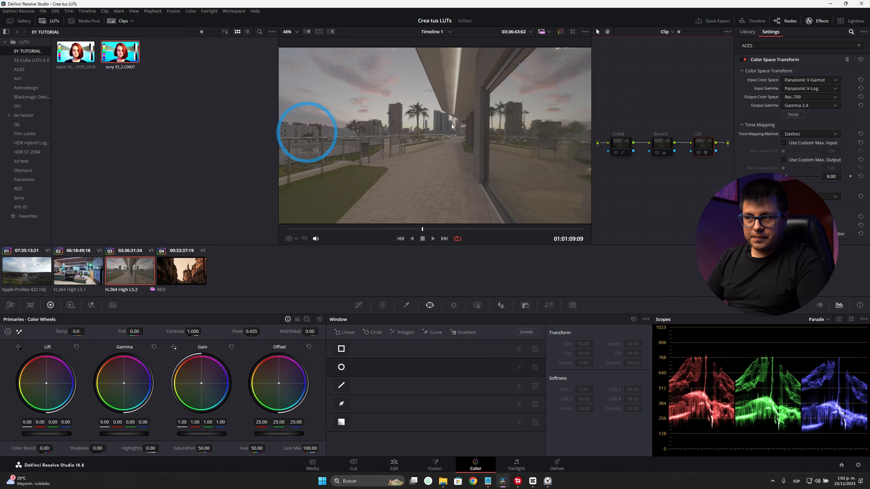
{"action": "key", "text": "ctrl+d"}
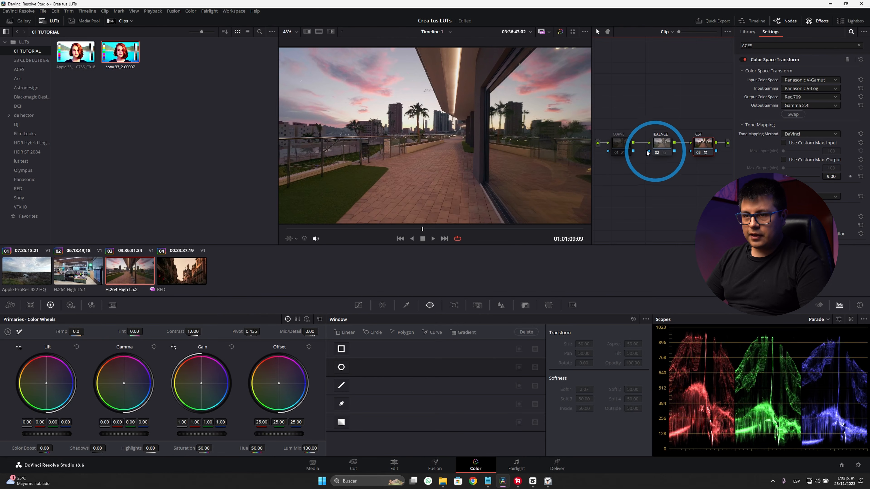
{"action": "left_click", "coordinate": [622, 148]}
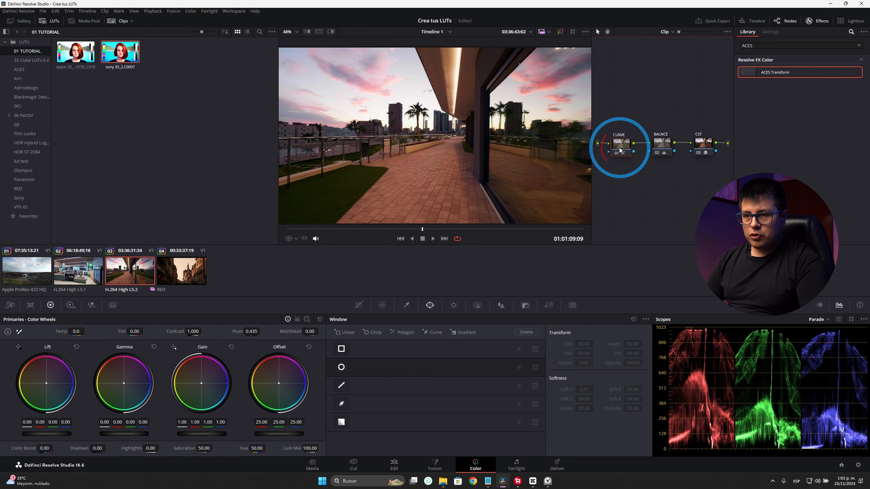
{"action": "left_click", "coordinate": [359, 305]}
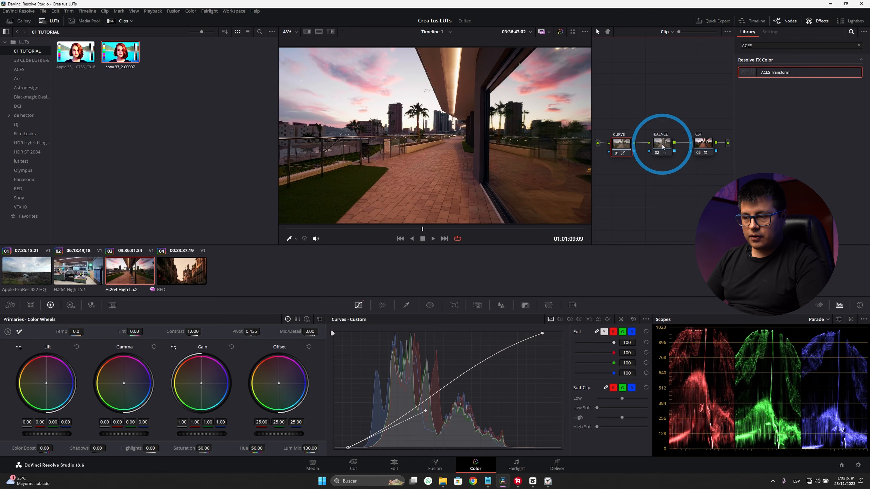
{"action": "key", "text": "shift+d"}
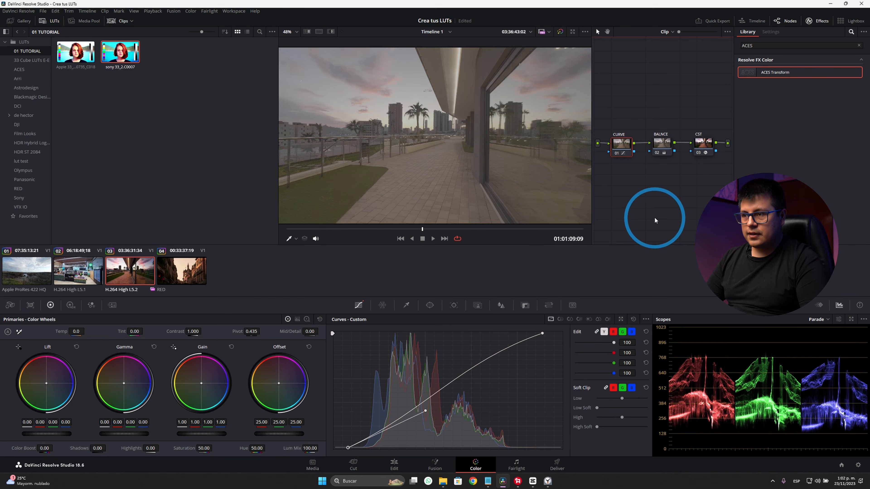
{"action": "key", "text": "shift+d"}
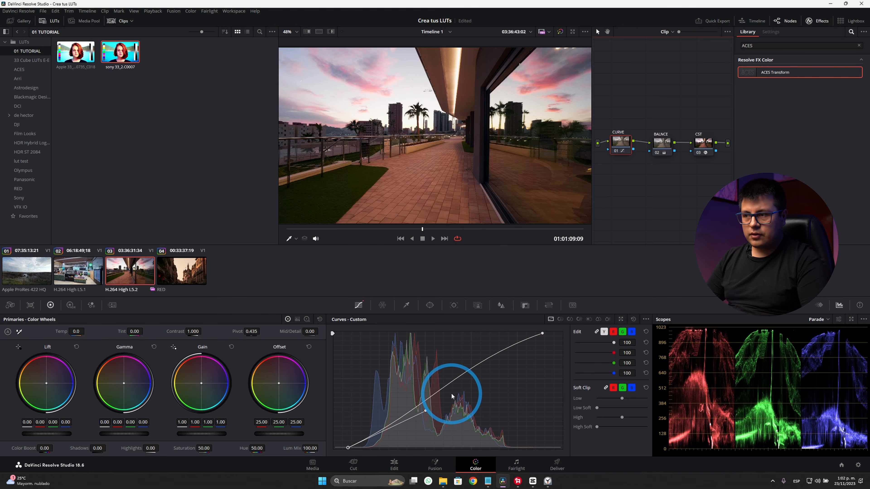
{"action": "left_click", "coordinate": [616, 152]}
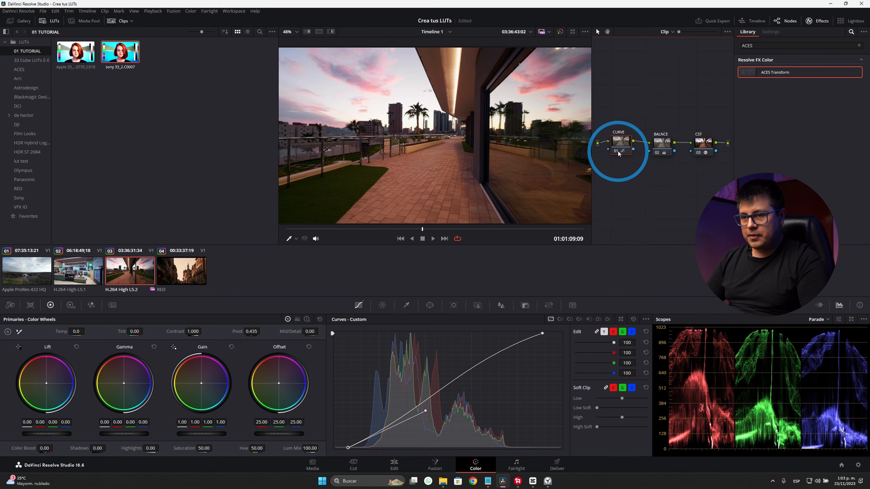
{"action": "left_click_drag", "start_coordinate": [619, 153], "coordinate": [618, 157]}
Generate a 33-point cube LUT from the third clip and save it to the desktop with the prefix gh5 33.
{"action": "right_click", "coordinate": [119, 278]}
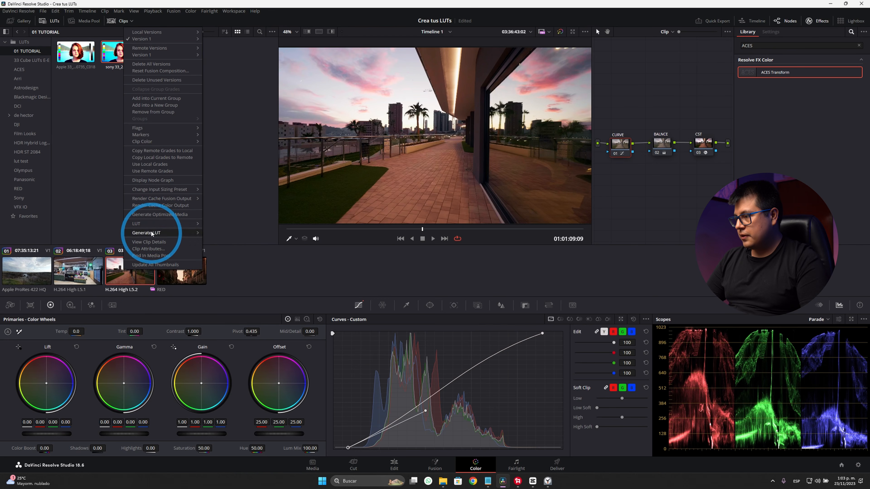
{"action": "mouse_move", "coordinate": [152, 233]}
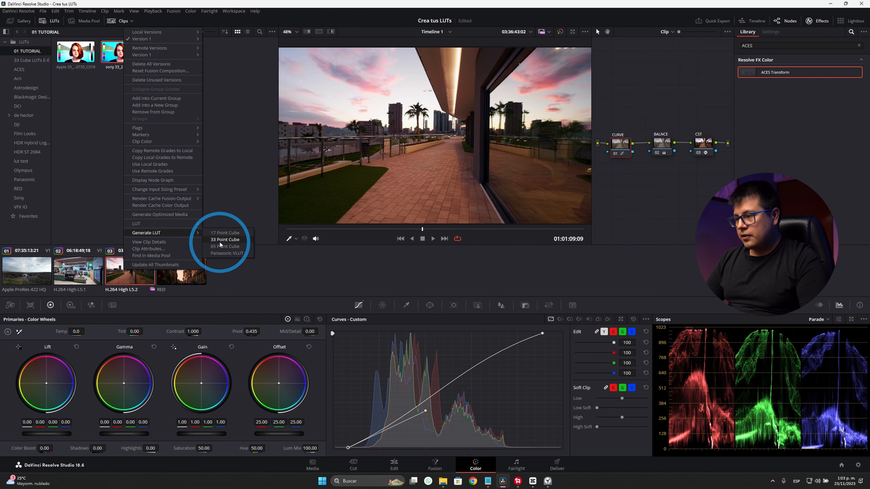
{"action": "left_click", "coordinate": [221, 240]}
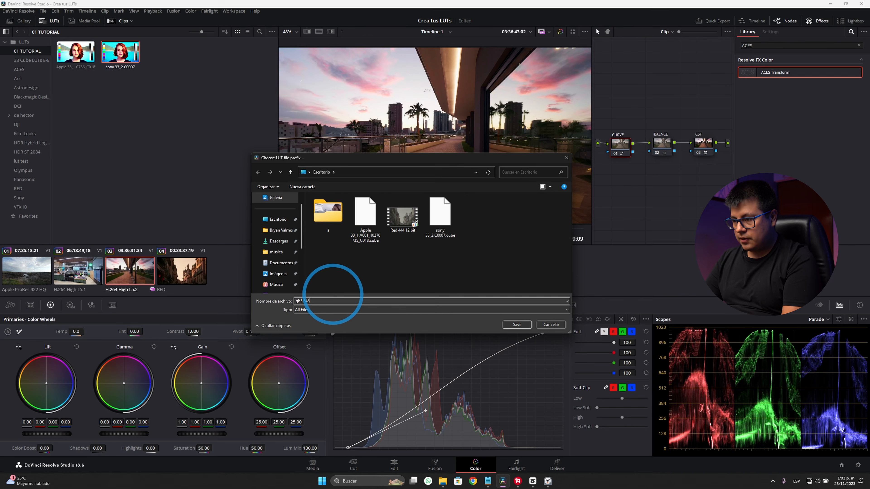
{"action": "left_click", "coordinate": [511, 324]}
Switch to CapCut, import the gh5 33 cube LUT and apply it to the P1047522.MOV clip.
{"action": "key", "text": "alt+Tab"}
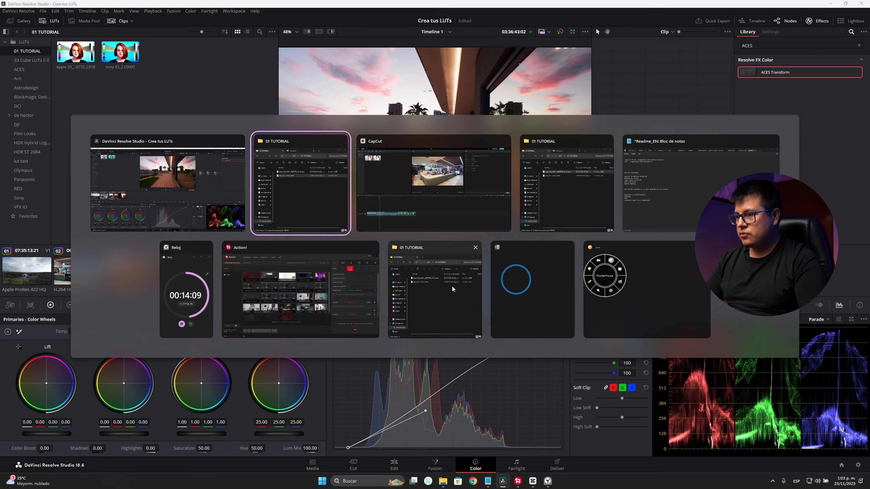
{"action": "left_click_drag", "start_coordinate": [154, 285], "coordinate": [259, 287]}
{"action": "left_click", "coordinate": [264, 374]}
{"action": "left_click", "coordinate": [61, 37]}
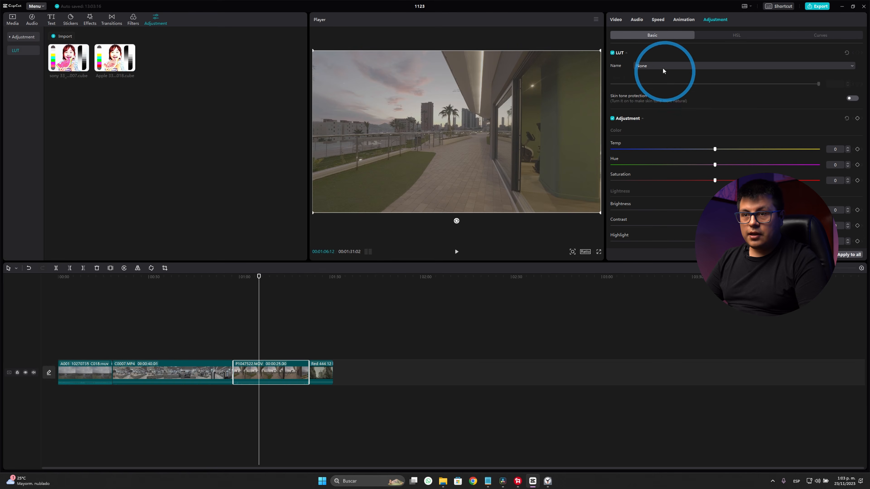
{"action": "left_click", "coordinate": [661, 71]}
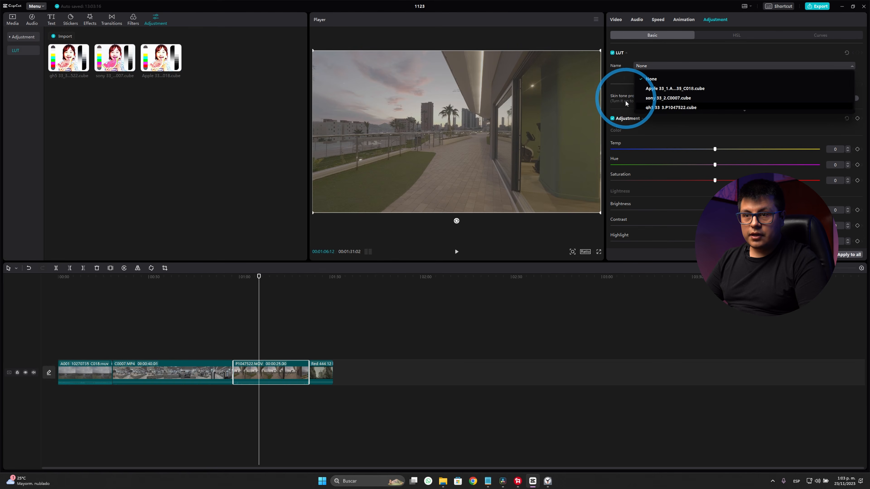
{"action": "left_click", "coordinate": [651, 107]}
Scrub through the P1047522.MOV clip in CapCut and compare it with the graded third clip in DaVinci Resolve.
{"action": "left_click", "coordinate": [242, 285]}
{"action": "left_click_drag", "start_coordinate": [242, 286], "coordinate": [278, 294]}
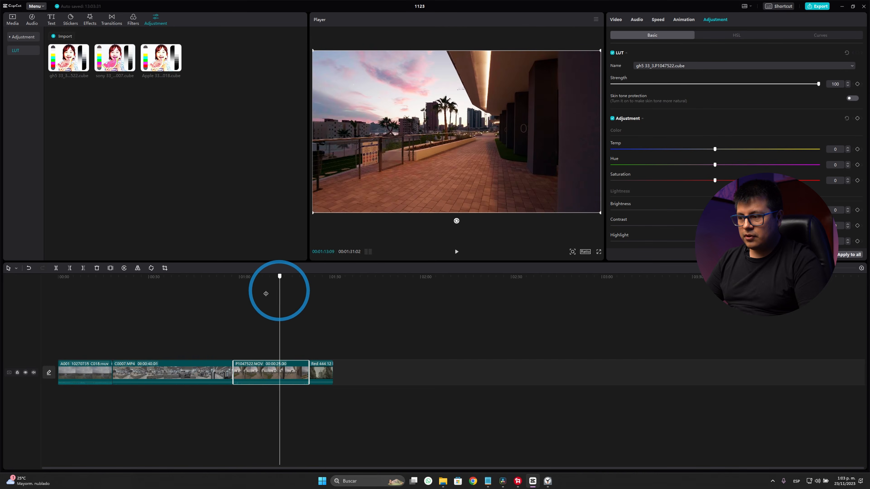
{"action": "key", "text": "alt+Tab"}
{"action": "left_click_drag", "start_coordinate": [344, 232], "coordinate": [374, 232]}
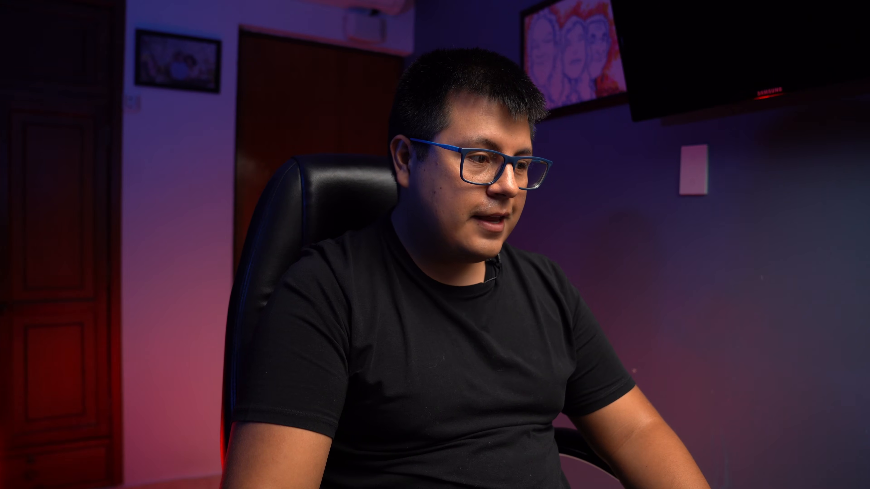
Open the CapCut project's settings to check its color space.
{"action": "left_click", "coordinate": [472, 314]}
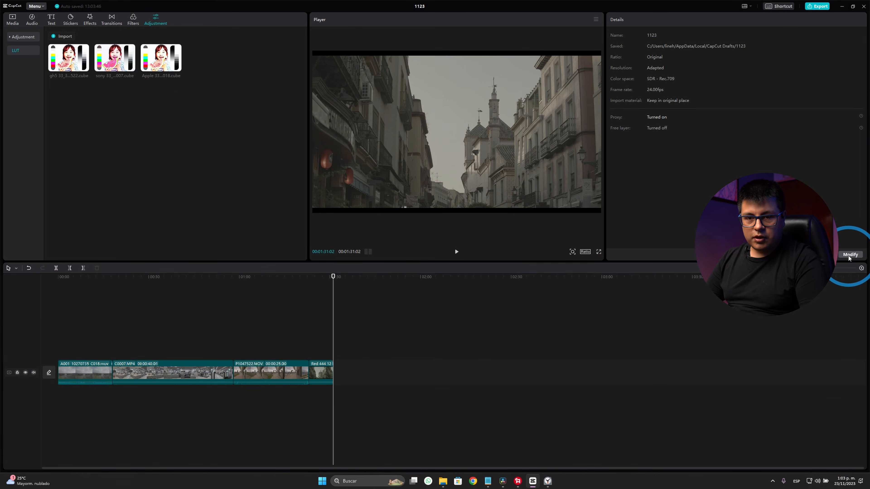
{"action": "left_click", "coordinate": [849, 255]}
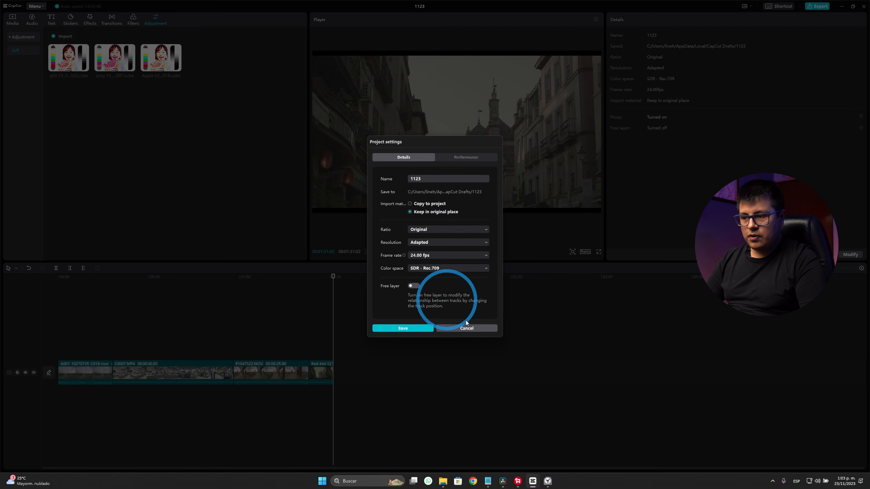
Switch to DaVinci Resolve and review the graded RED Log3G10 clip and its ACES Transform settings.
{"action": "key", "text": "alt+Tab"}
{"action": "left_click", "coordinate": [433, 239]}
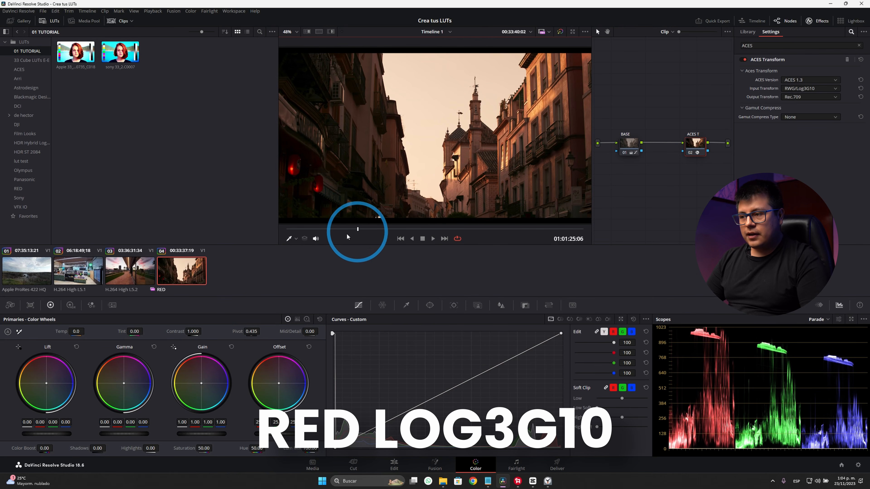
{"action": "left_click_drag", "start_coordinate": [333, 236], "coordinate": [320, 234]}
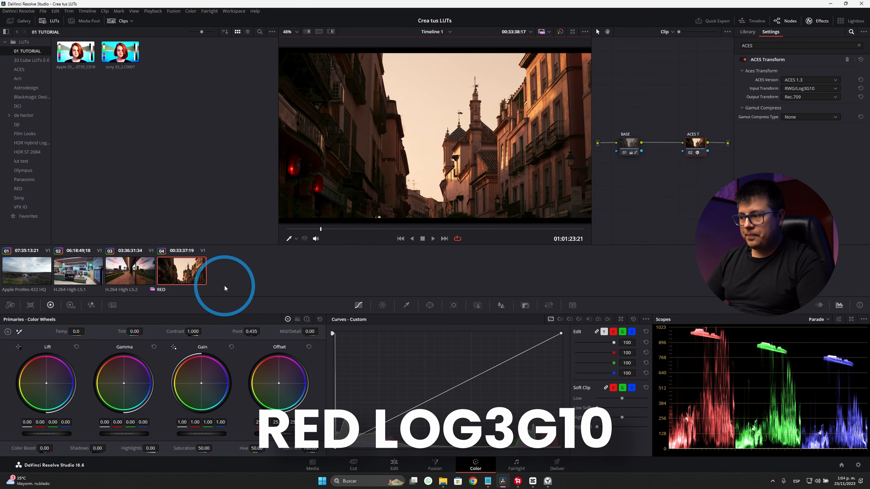
Compare the RED clip without a LUT in CapCut against the same clip with its grade bypassed in DaVinci Resolve.
{"action": "key", "text": "alt+Tab"}
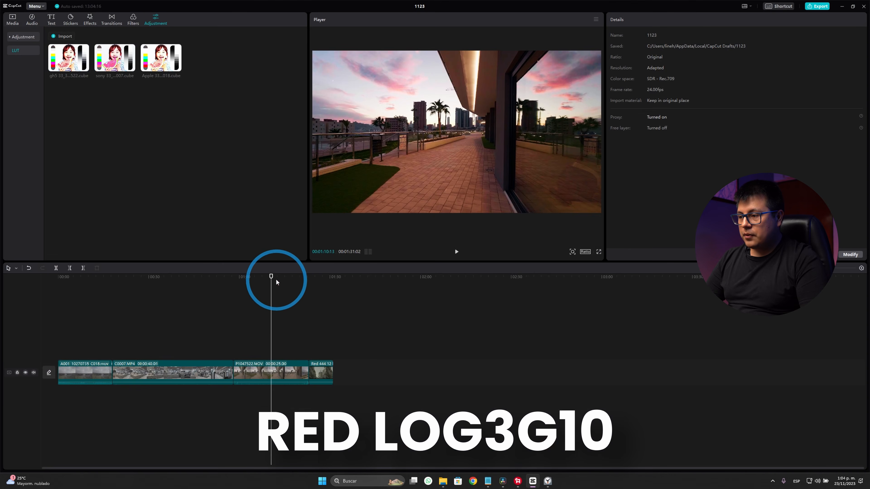
{"action": "left_click_drag", "start_coordinate": [270, 280], "coordinate": [323, 291]}
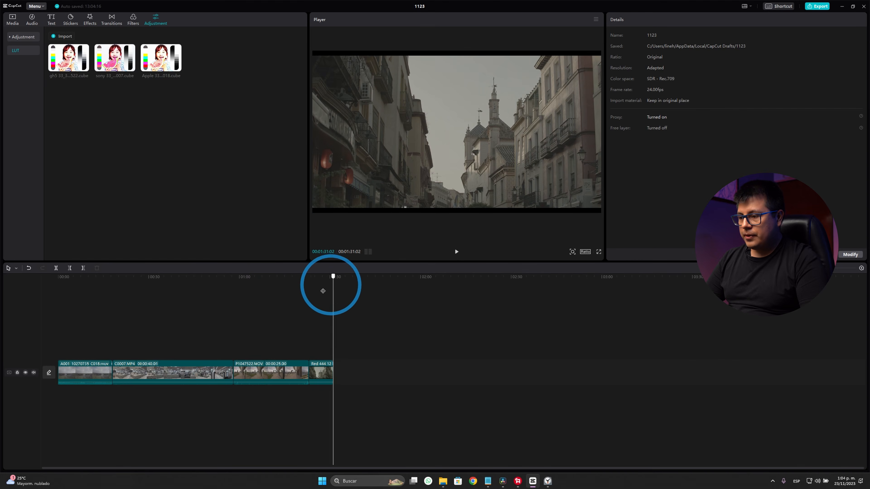
{"action": "left_click", "coordinate": [321, 371]}
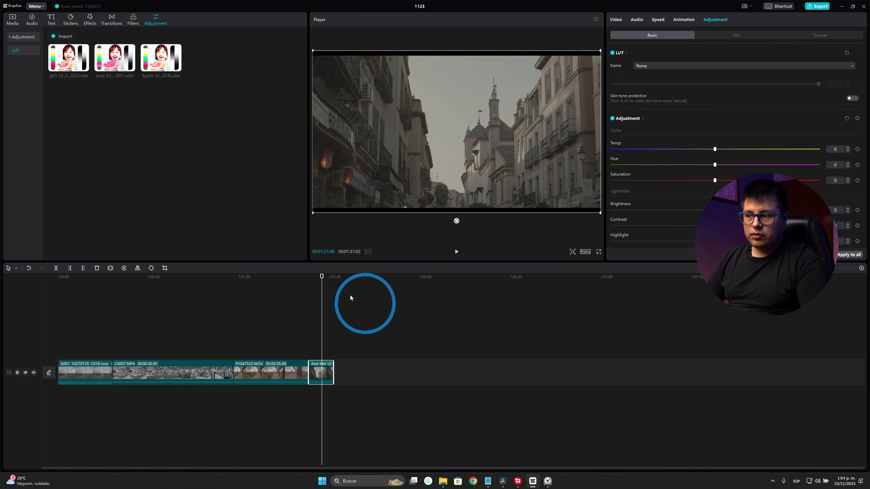
{"action": "key", "text": "alt+Tab"}
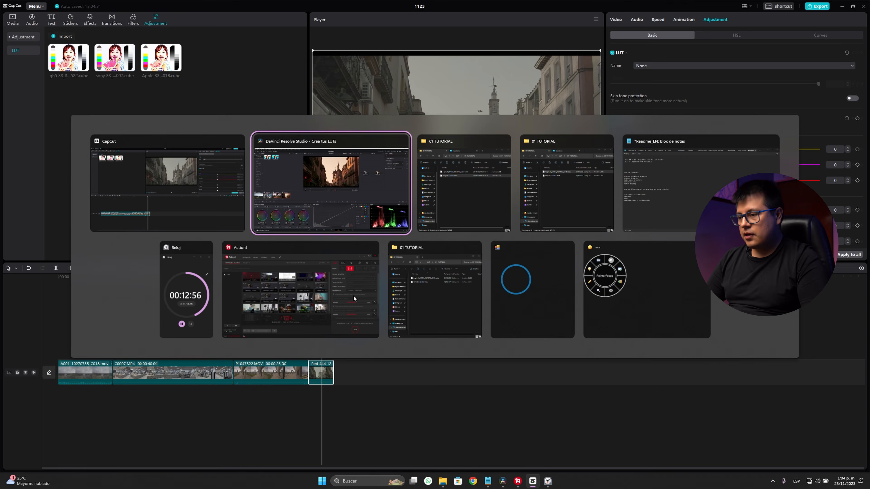
{"action": "key", "text": "shift+d"}
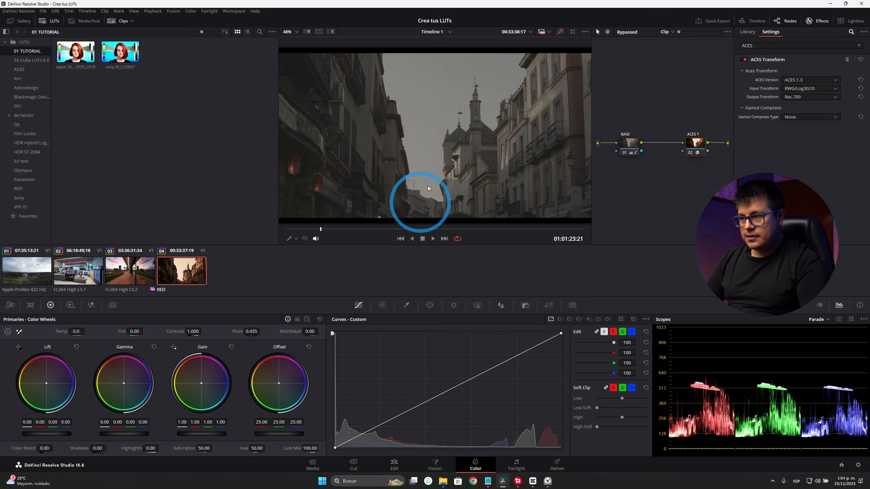
{"action": "key", "text": "alt+Tab"}
{"action": "key", "text": "alt+Tab"}
{"action": "key", "text": "alt+Tab"}
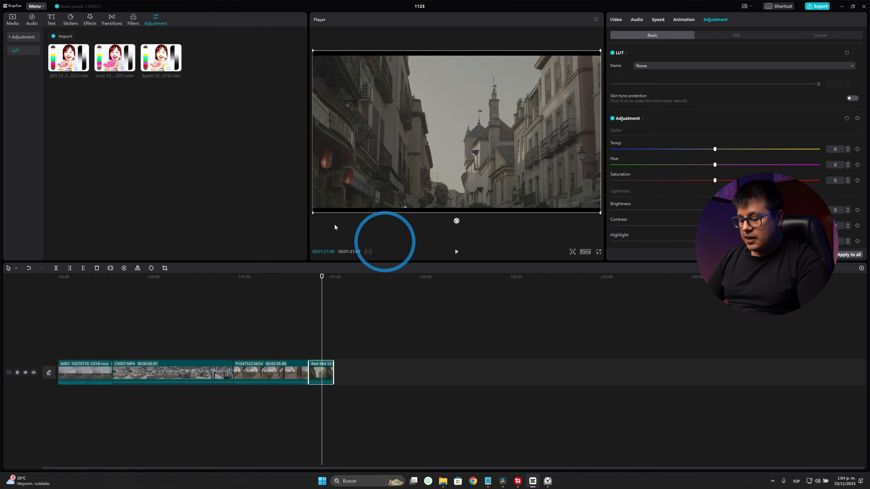
{"action": "key", "text": "alt+Tab"}
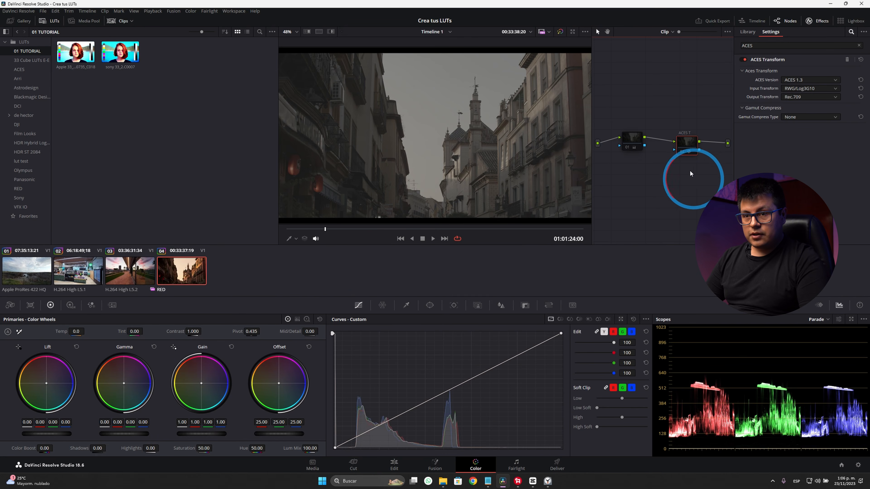
Enable the RED clip's ACES T node and its first node.
{"action": "key", "text": "shift+d"}
{"action": "left_click_drag", "start_coordinate": [686, 153], "coordinate": [687, 148]}
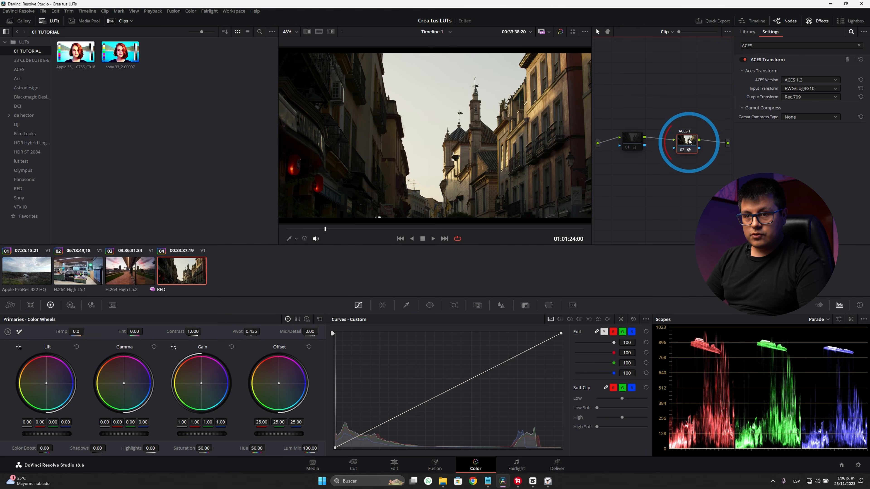
{"action": "left_click", "coordinate": [627, 148]}
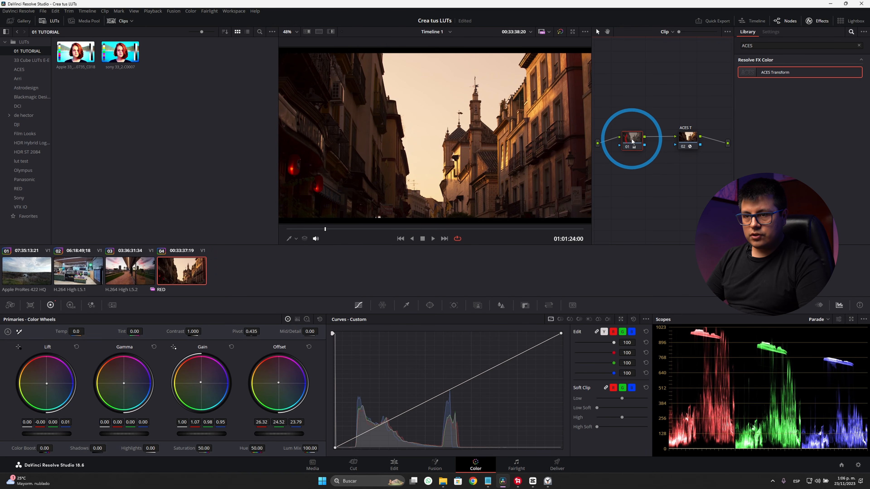
Generate a 33-point LUT from the graded RED clip and save it to the desktop with the file prefix red 33.
{"action": "right_click", "coordinate": [193, 268]}
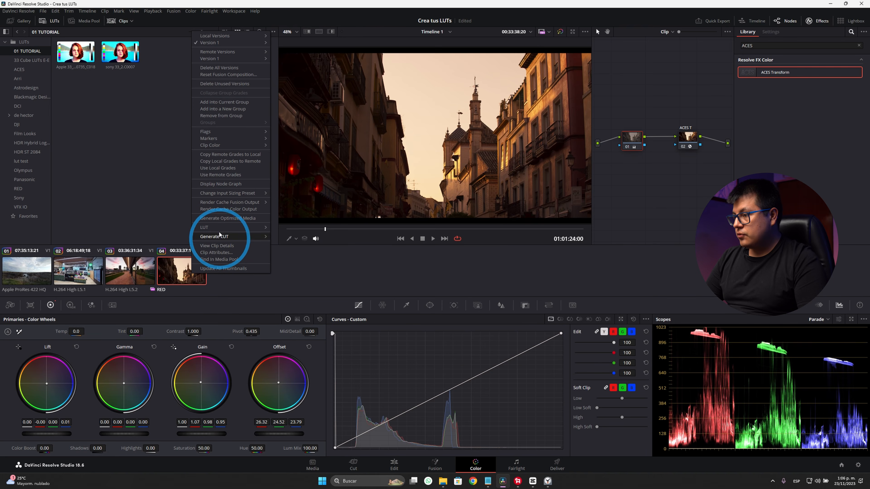
{"action": "mouse_move", "coordinate": [220, 233]}
{"action": "left_click", "coordinate": [285, 252]}
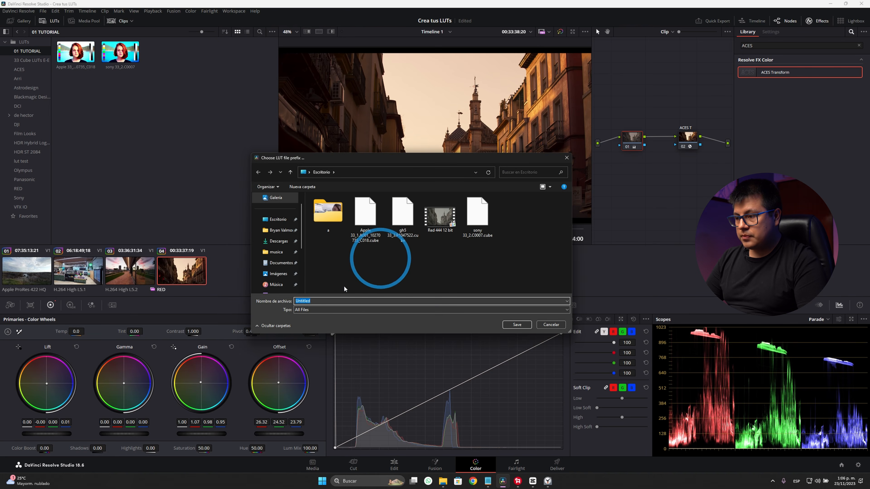
{"action": "type", "text": "red "}
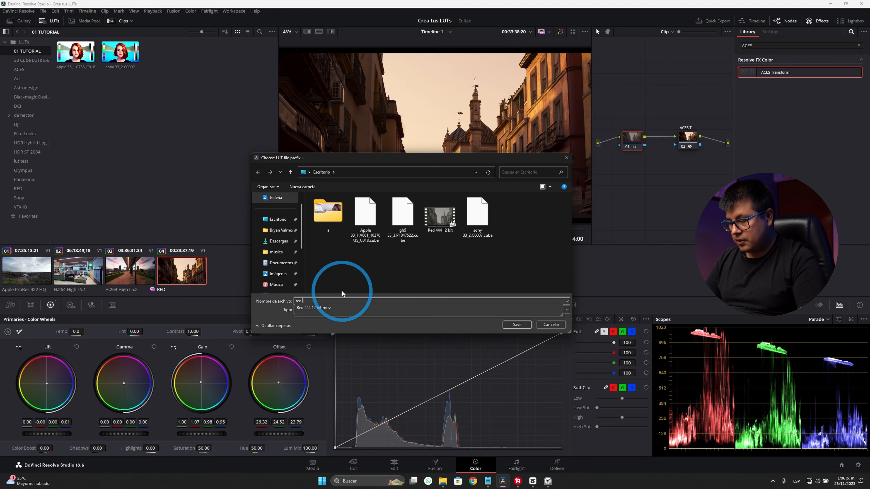
{"action": "type", "text": "33"}
{"action": "left_click", "coordinate": [516, 324]}
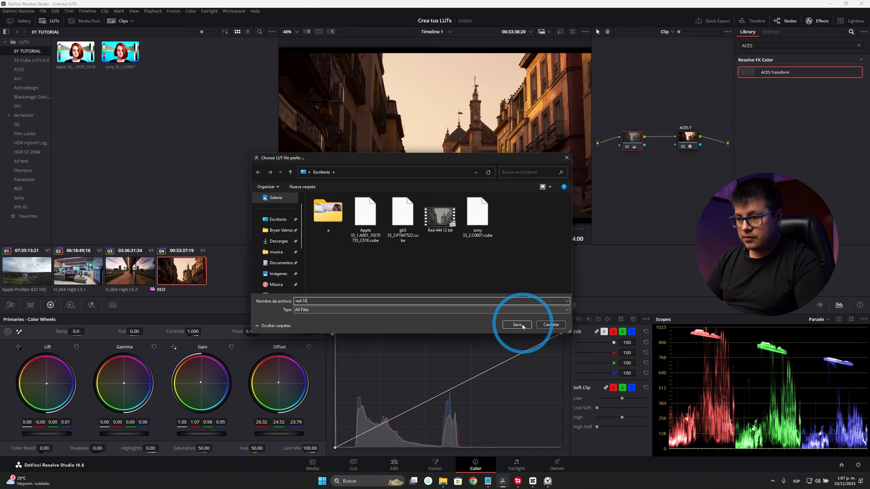
Switch to CapCut, import the red 33_4.A024_A035_0610YG.cube LUT and apply it to the RED clip.
{"action": "key", "text": "alt+Tab"}
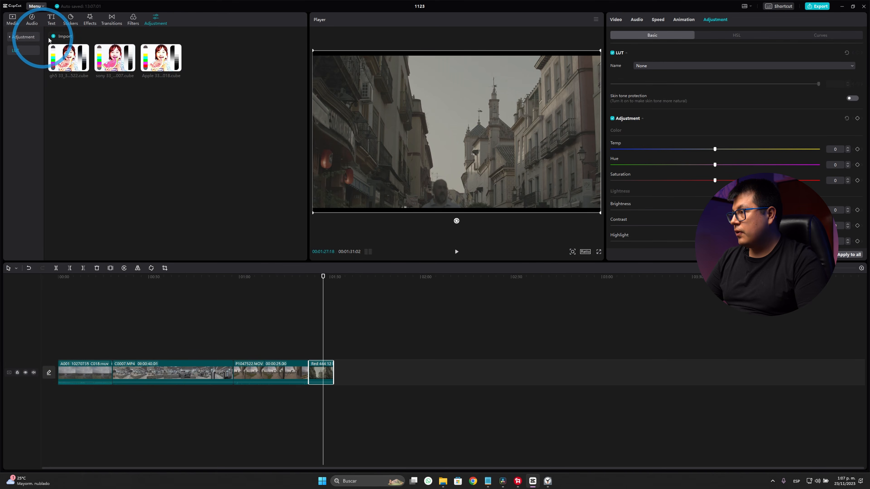
{"action": "left_click", "coordinate": [61, 37]}
{"action": "key", "text": "ctrl+a"}
{"action": "left_click", "coordinate": [350, 233]}
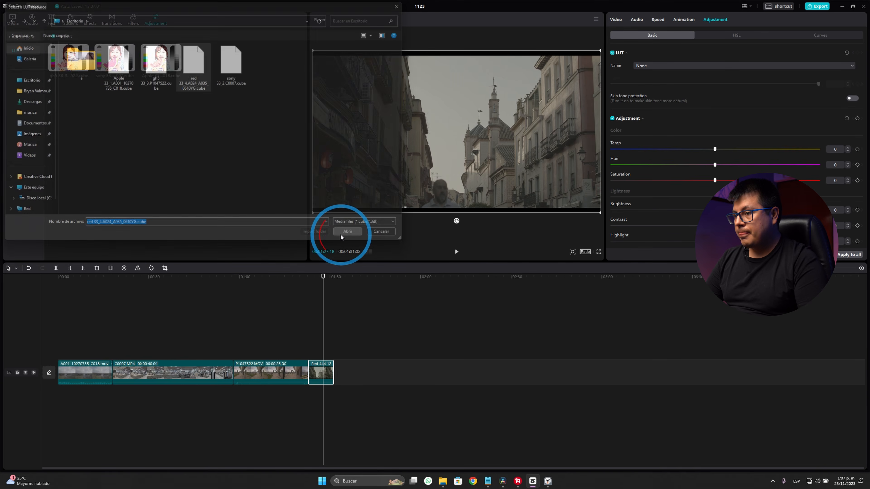
{"action": "left_click", "coordinate": [664, 65]}
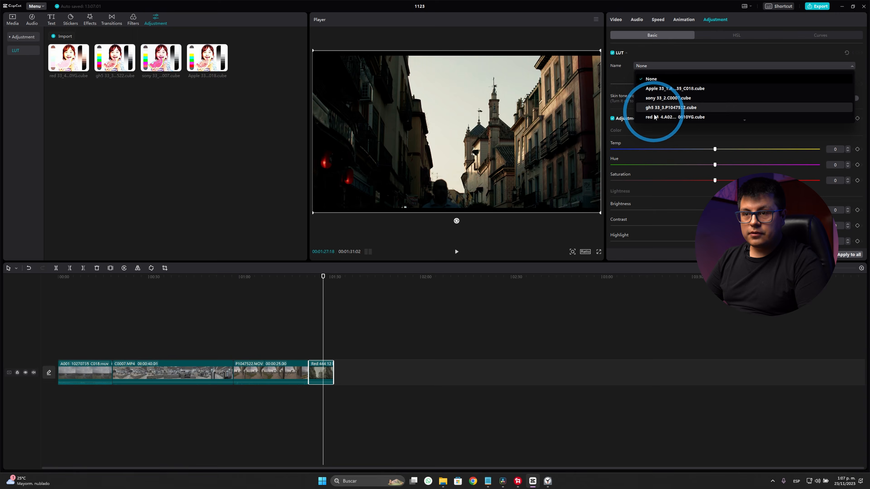
{"action": "left_click", "coordinate": [672, 117]}
Compare matching frames of the RED clip with the LUT in CapCut and with its grade in DaVinci Resolve.
{"action": "left_click", "coordinate": [326, 279]}
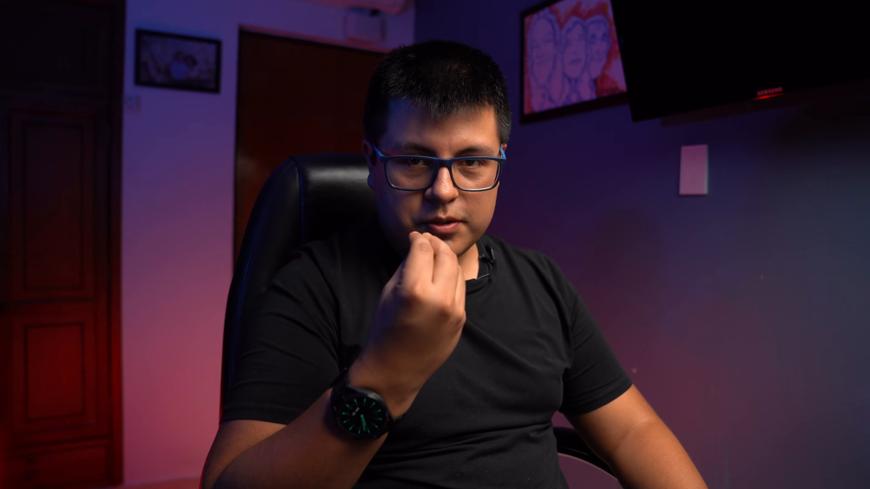
{"action": "left_click", "coordinate": [405, 233]}
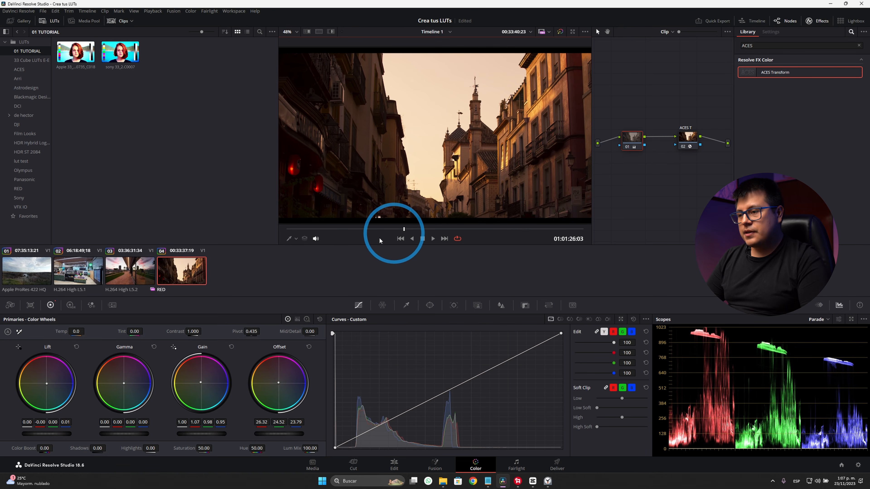
{"action": "left_click_drag", "start_coordinate": [393, 233], "coordinate": [413, 232]}
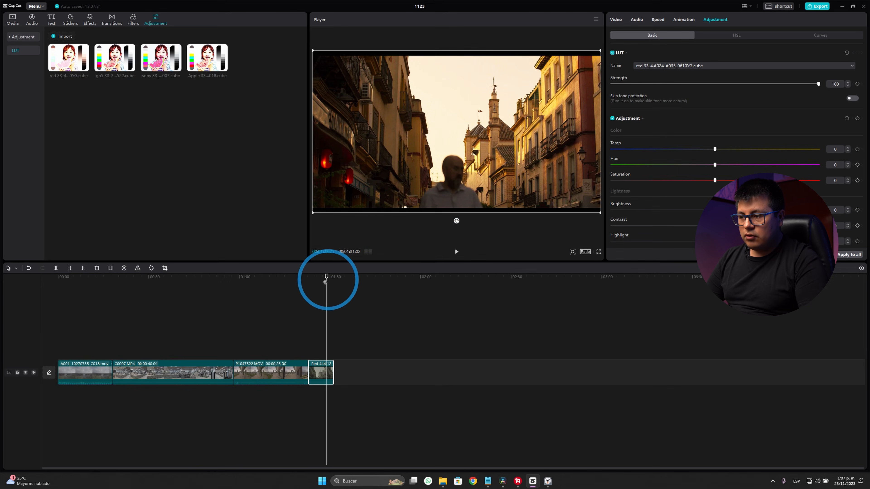
{"action": "left_click", "coordinate": [325, 282]}
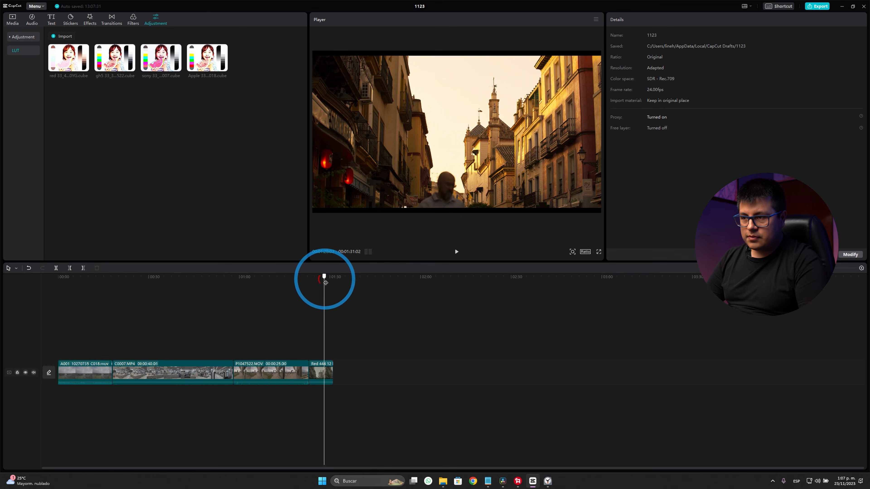
{"action": "left_click_drag", "start_coordinate": [325, 282], "coordinate": [326, 282]}
Compare the RED clip in CapCut with its LUT set to None and to red 33, then check it against DaVinci Resolve.
{"action": "left_click", "coordinate": [321, 370]}
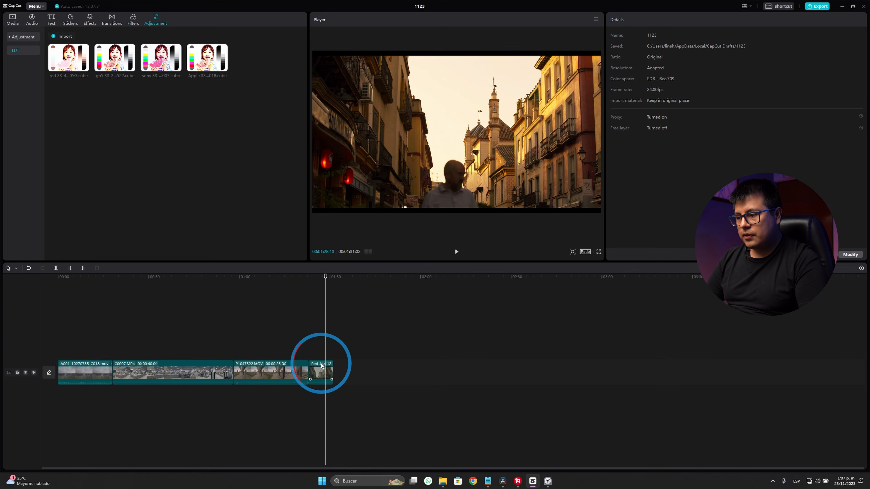
{"action": "left_click", "coordinate": [650, 67]}
{"action": "left_click", "coordinate": [651, 78]}
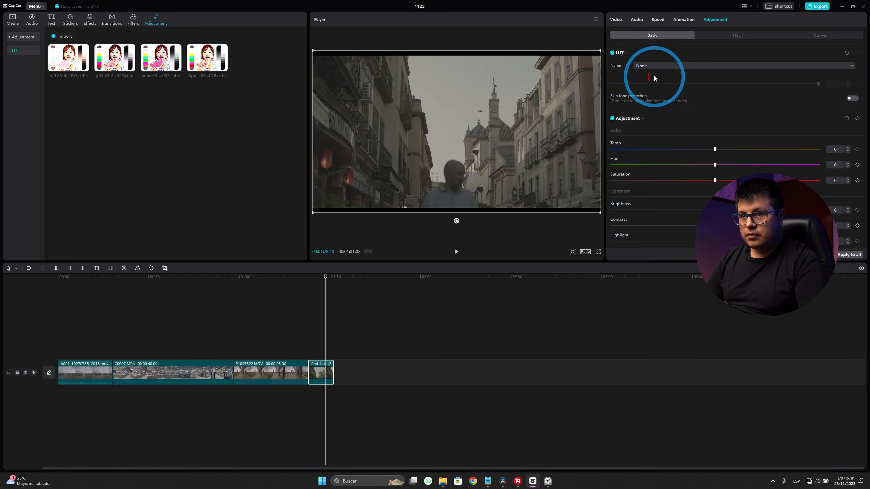
{"action": "left_click", "coordinate": [653, 66]}
{"action": "left_click", "coordinate": [675, 116]}
{"action": "key", "text": "alt+Tab"}
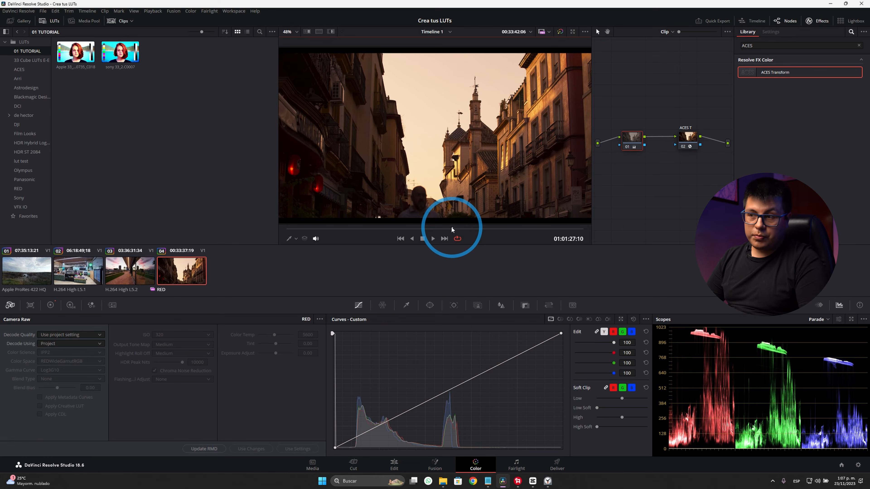
{"action": "key", "text": "alt+Tab"}
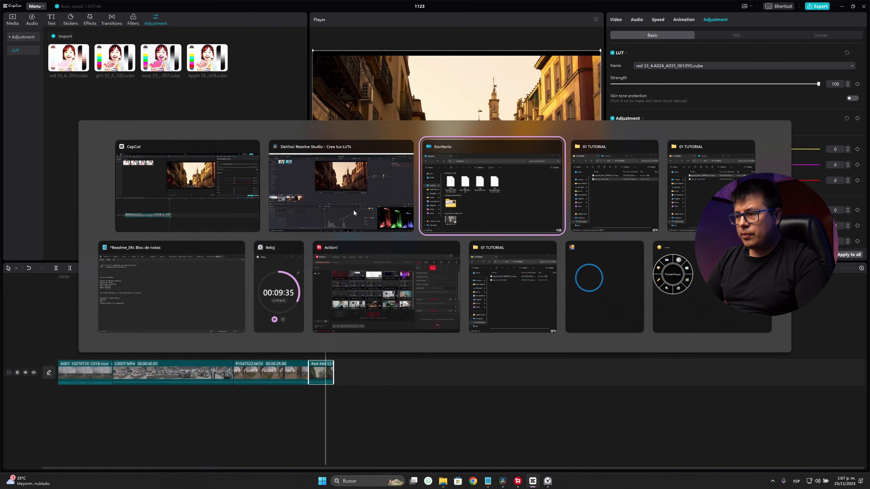
Switch to DaVinci Resolve and examine the LUT size options for generating a LUT from the RED clip.
{"action": "left_click", "coordinate": [354, 209]}
{"action": "left_click", "coordinate": [164, 324]}
{"action": "right_click", "coordinate": [186, 274]}
{"action": "mouse_move", "coordinate": [253, 238]}
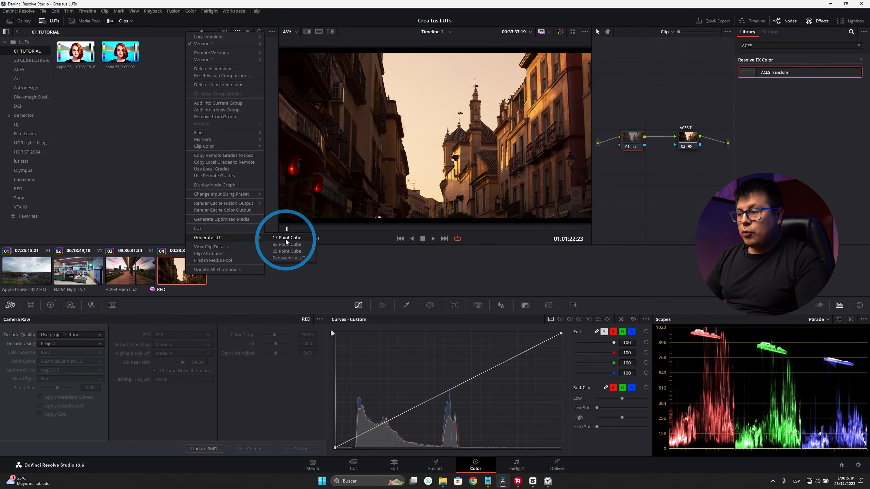